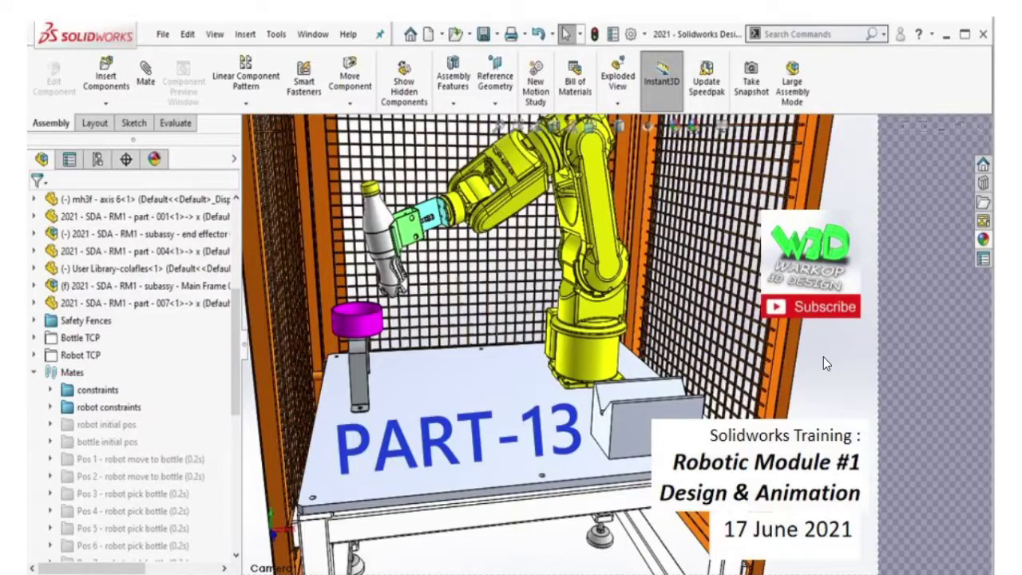
Select the robot base's cylindrical face together with the mounting plate's top face.
scroll(803, 450, "up", 2)
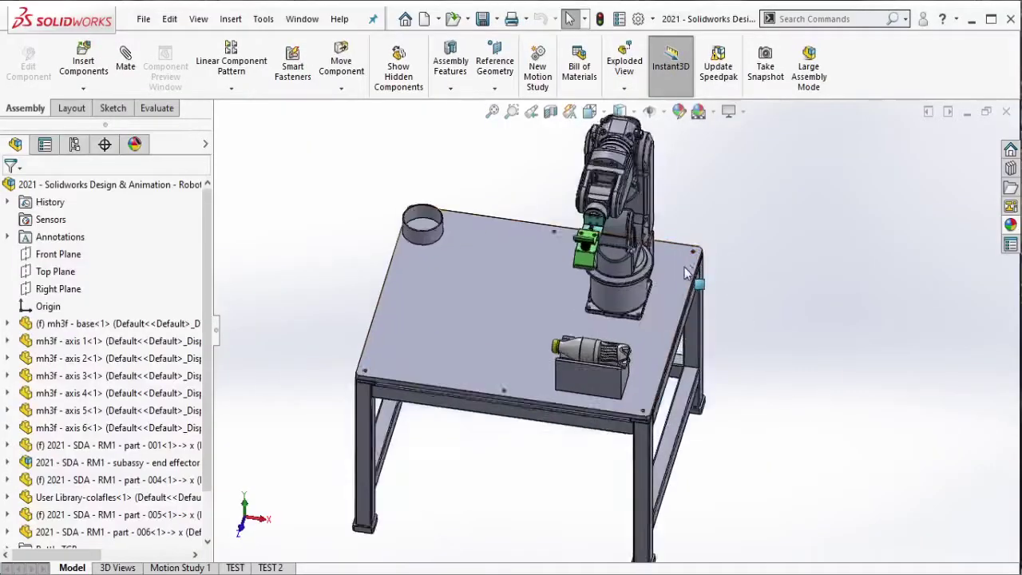
scroll(633, 326, "up", 3)
scroll(683, 280, "up", 3)
middle_click_drag(683, 279, 660, 370)
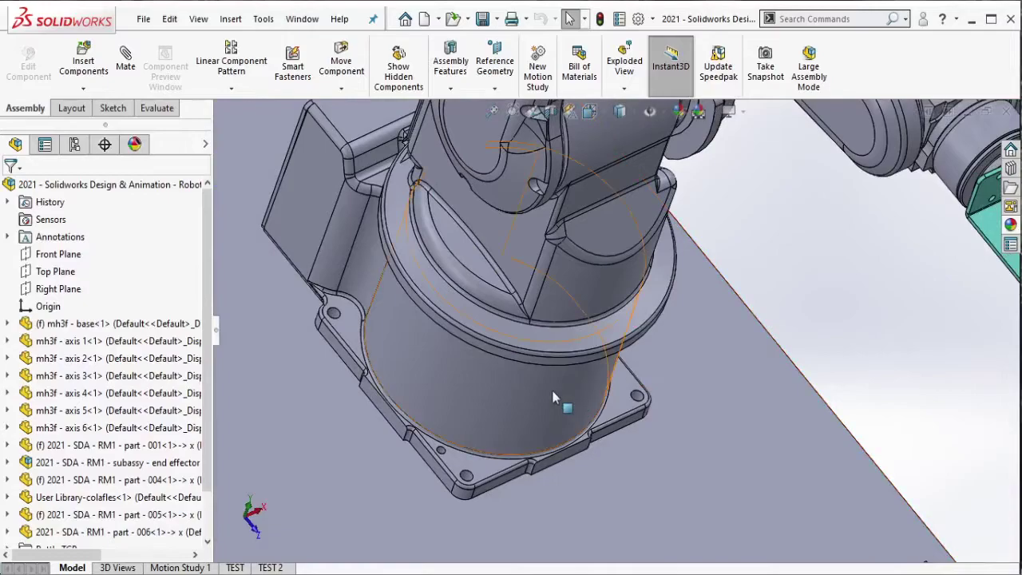
left_click(659, 411)
scroll(703, 402, "down", 2)
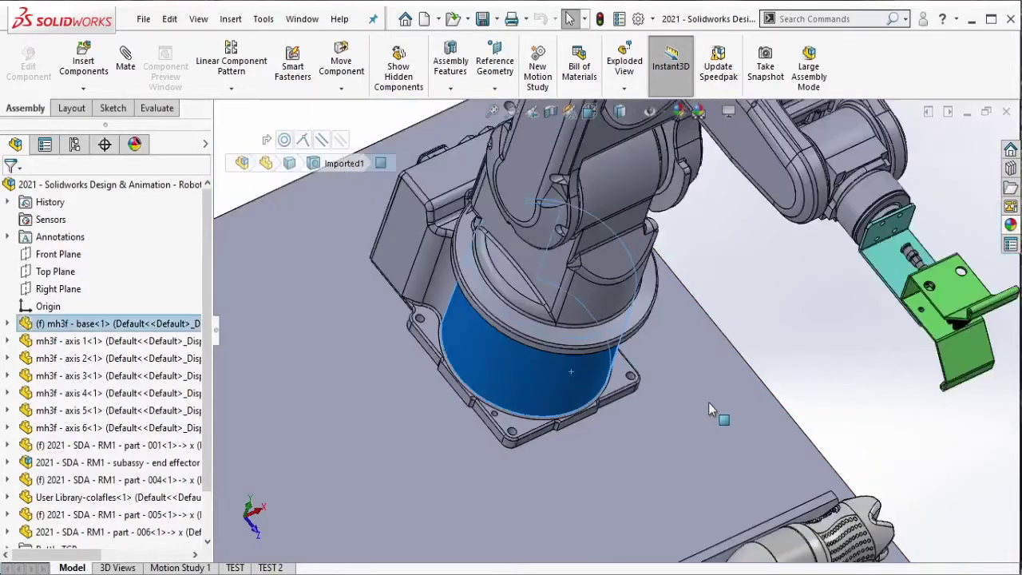
scroll(709, 403, "down", 2)
left_click(678, 388, "ctrl")
Show only the selected parts face-on with Ctrl+8 and pick the mounting plate for editing.
right_click(675, 392)
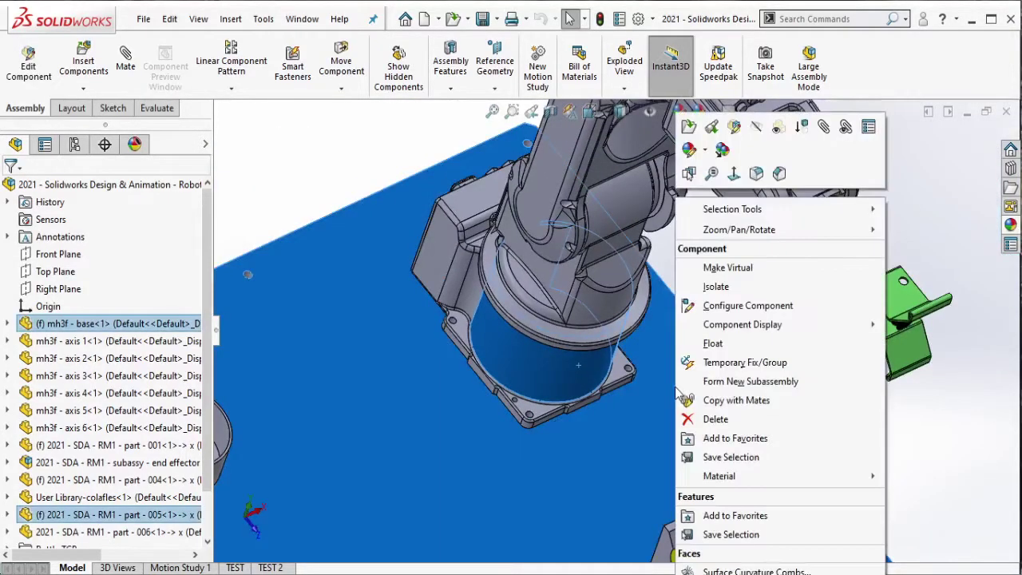
key("Escape")
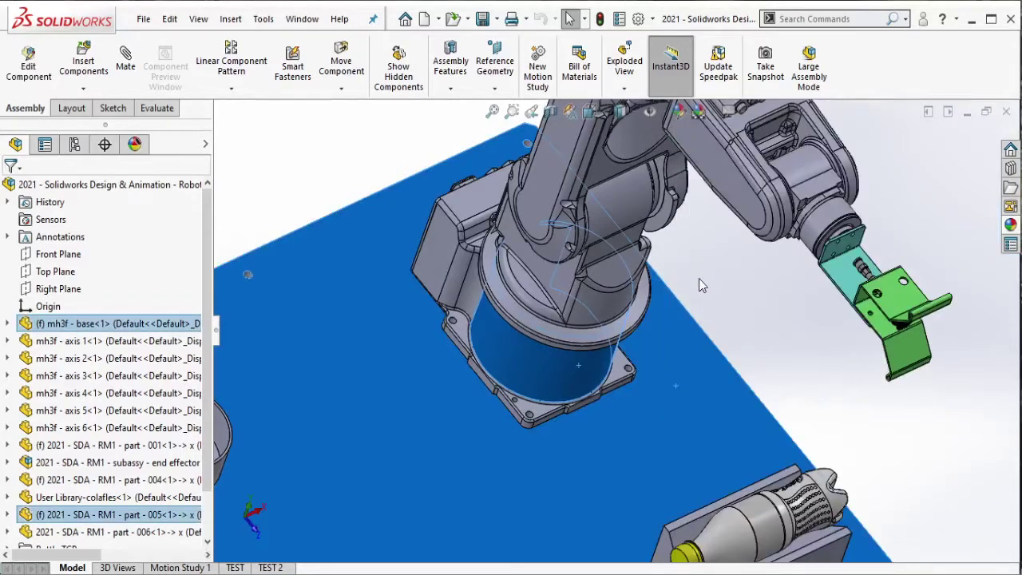
key("ctrl+8")
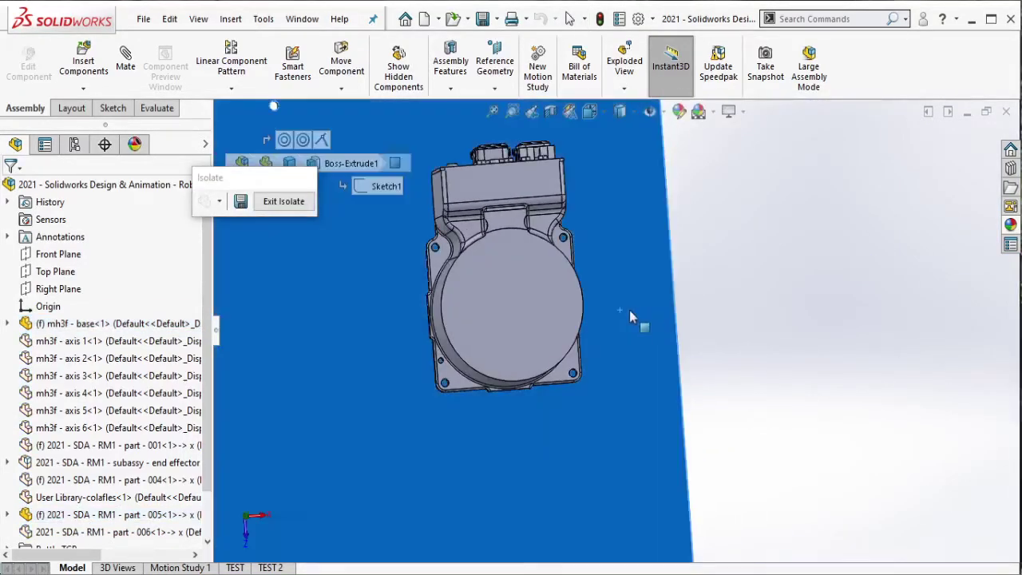
left_click(710, 265)
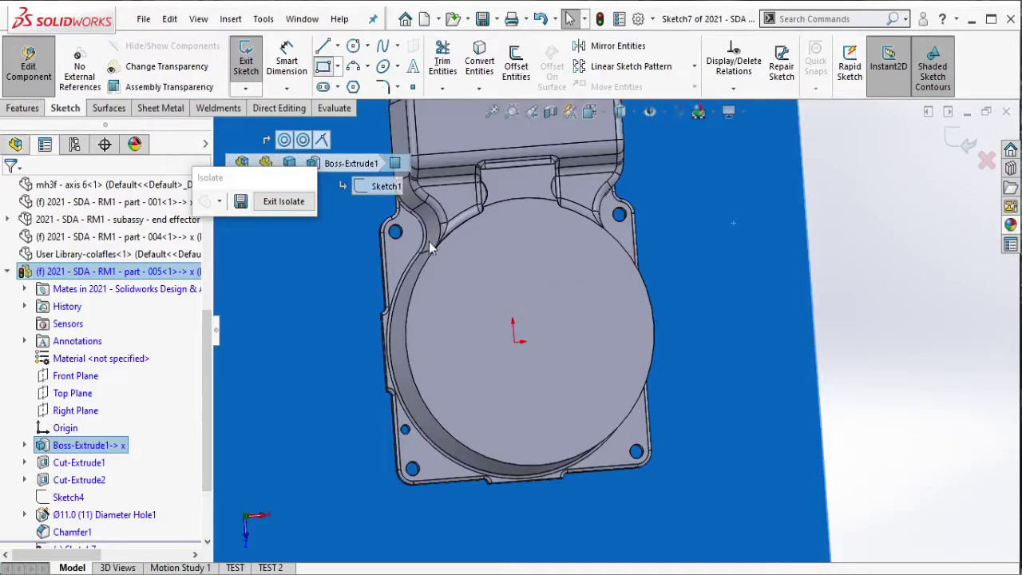
Draw a corner rectangle from the upper-left hole centre to the lower-right hole centre.
scroll(429, 248, "down", 1)
scroll(416, 248, "down", 2)
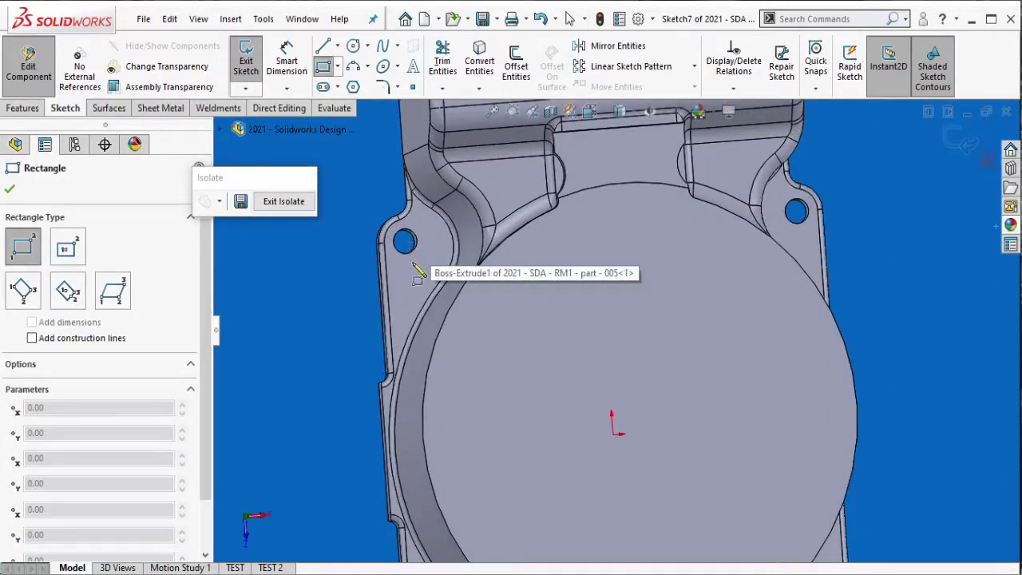
left_click(407, 247)
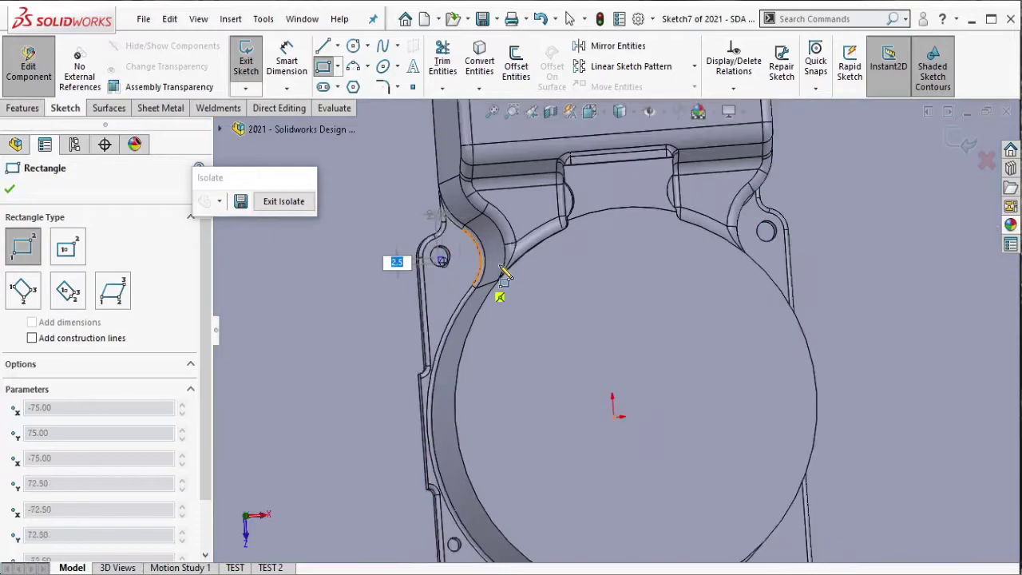
scroll(479, 272, "up", 3)
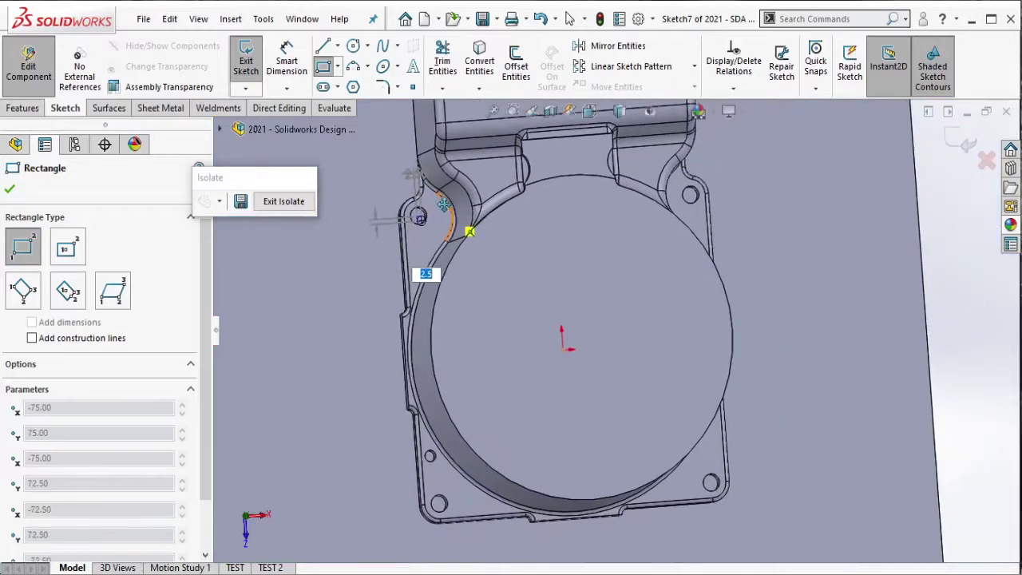
left_click(706, 474)
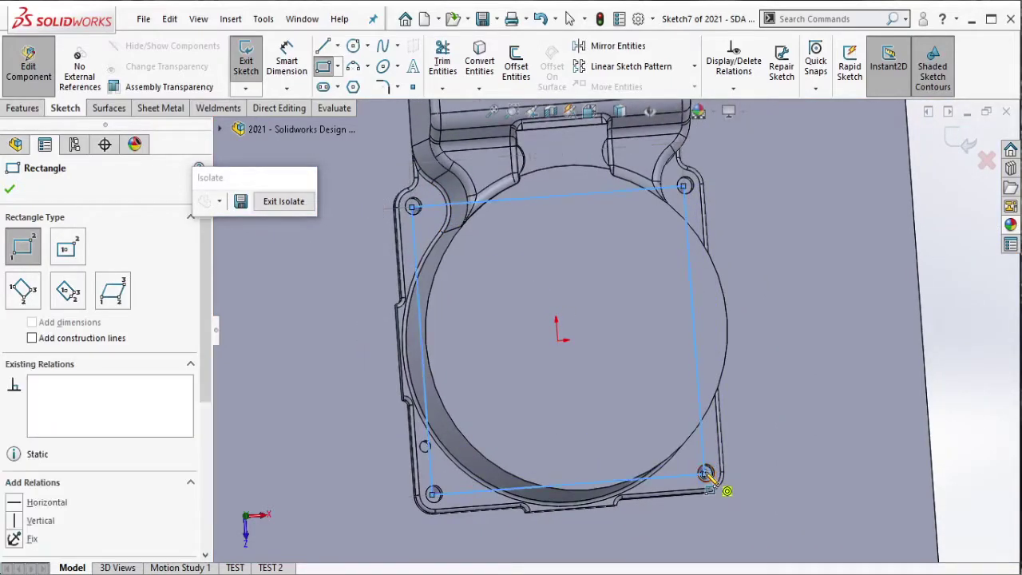
key("Escape")
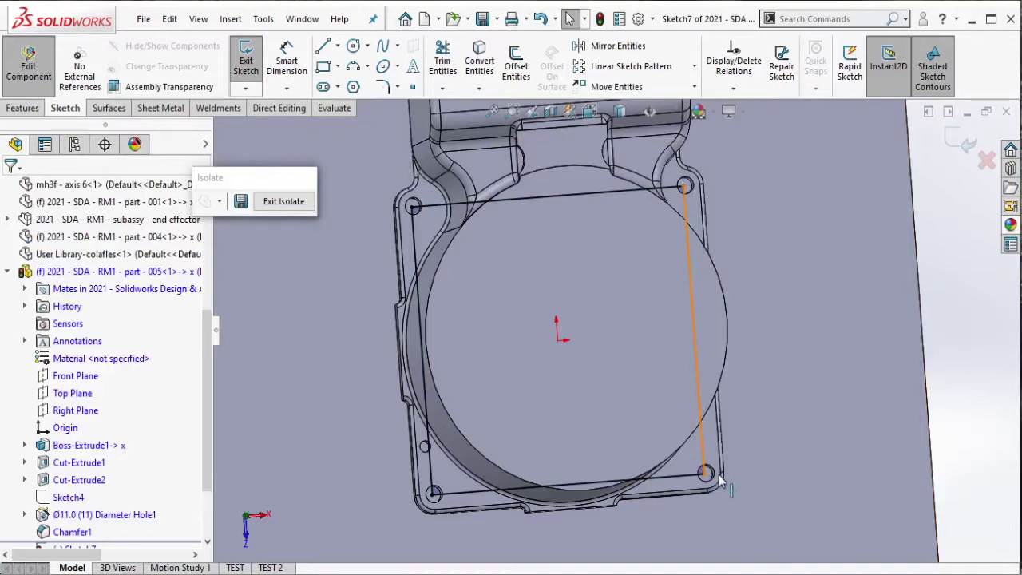
Delete the extra relations on the rectangle's corner point, then pick its right side to dimension.
left_click(719, 479)
right_click(709, 489)
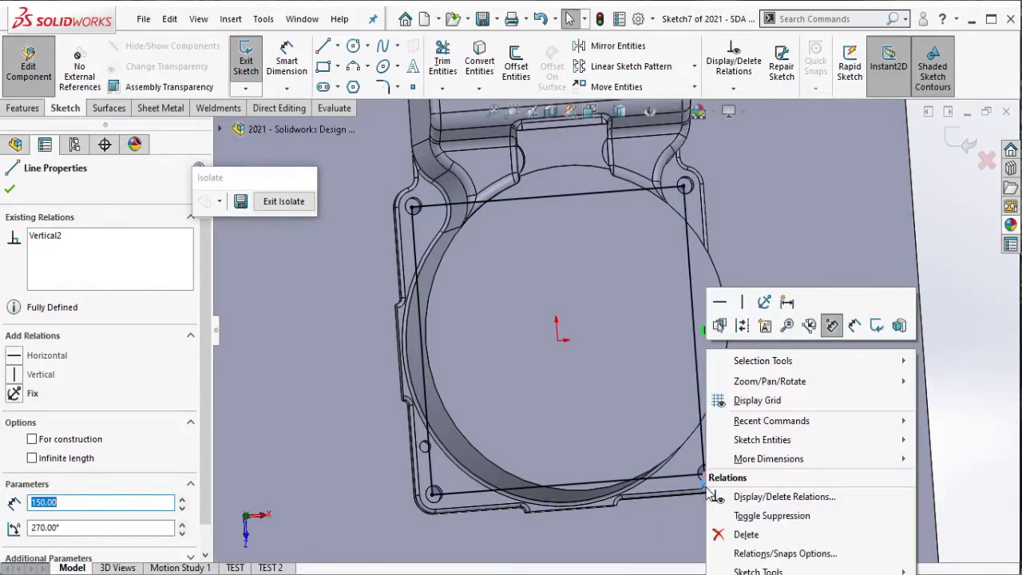
left_click(738, 535)
key("ctrl+z")
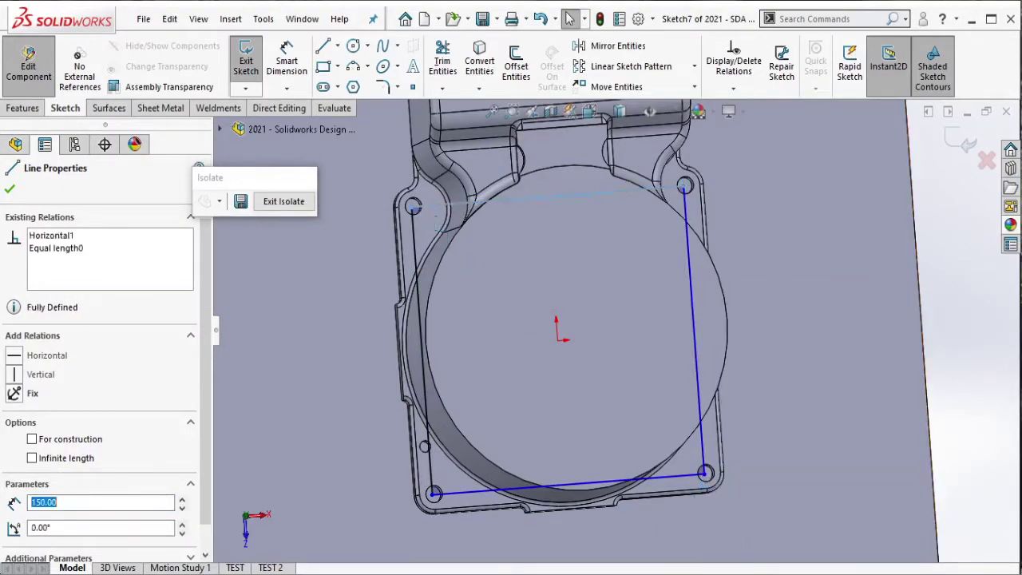
right_click(414, 222)
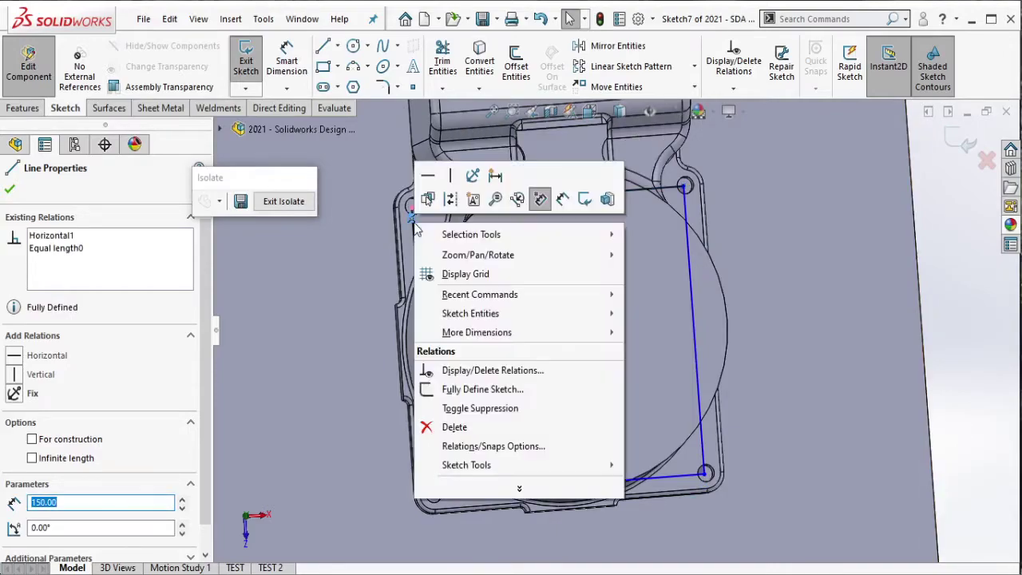
left_click(463, 428)
left_click(285, 70)
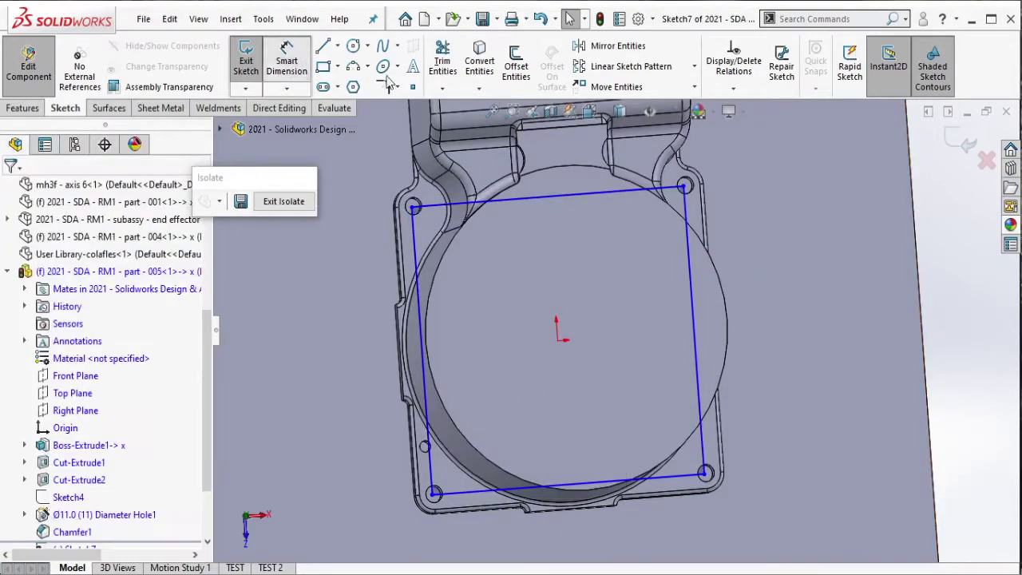
left_click(692, 285)
Dimension the right side to 150.00 mm and discard the redundant bottom dimension.
left_click(747, 299)
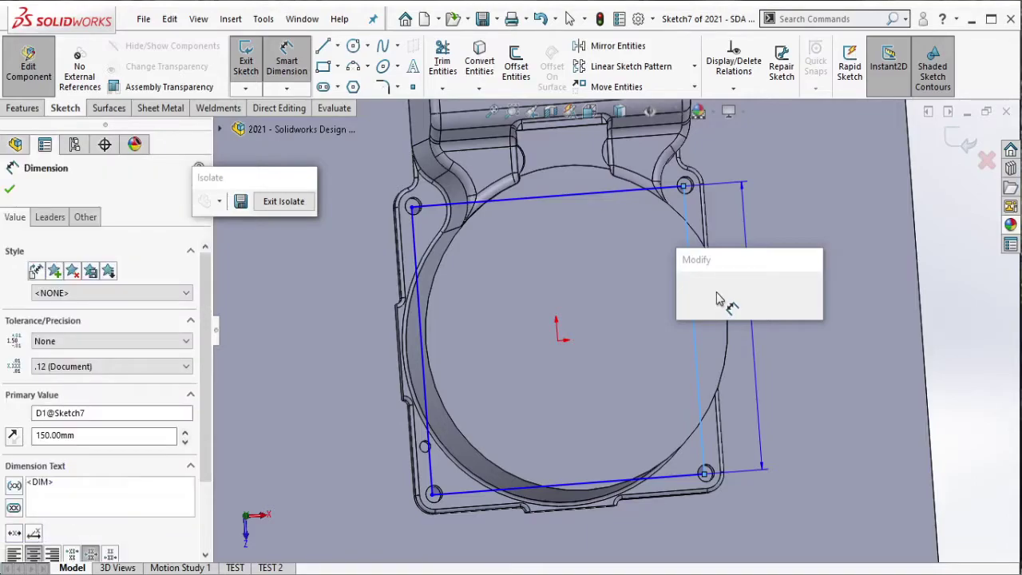
left_click(686, 292)
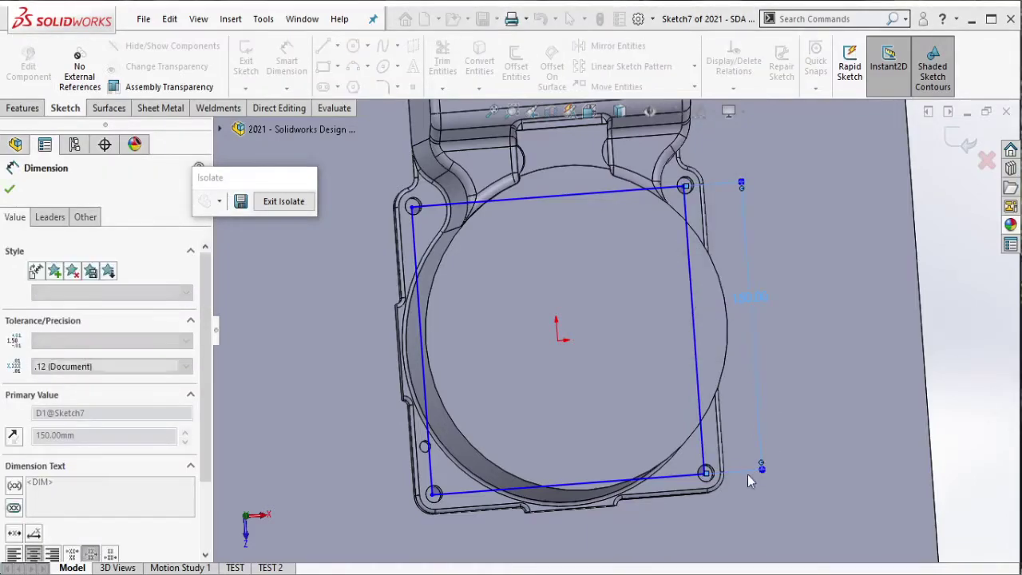
scroll(738, 487, "down", 2)
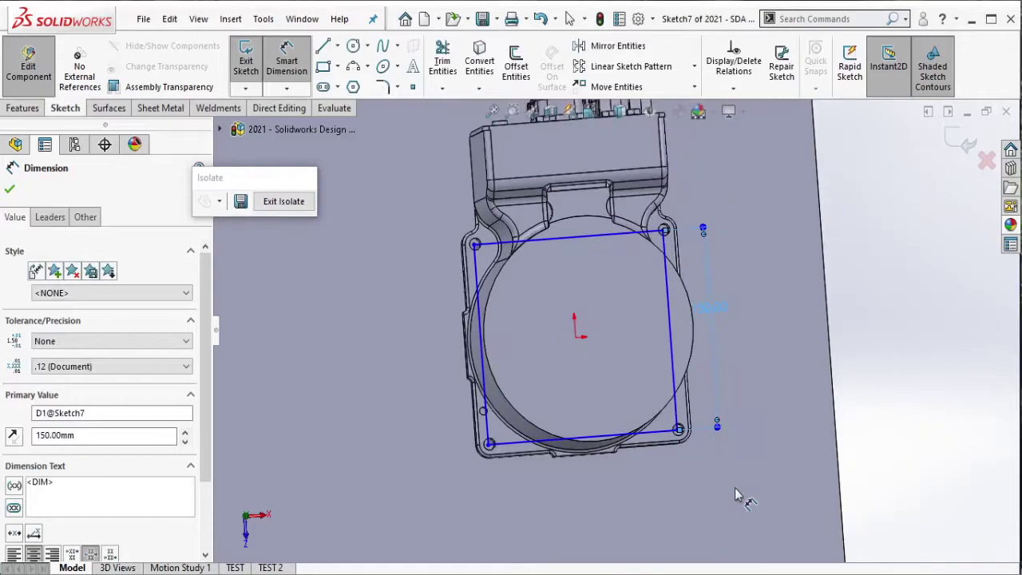
left_click(649, 437)
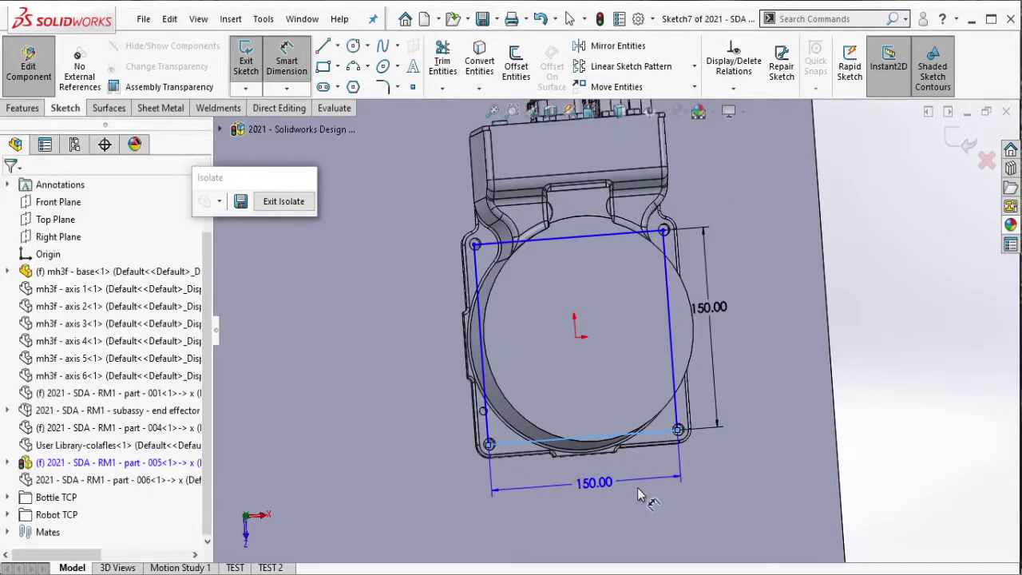
left_click(639, 487)
left_click(611, 313)
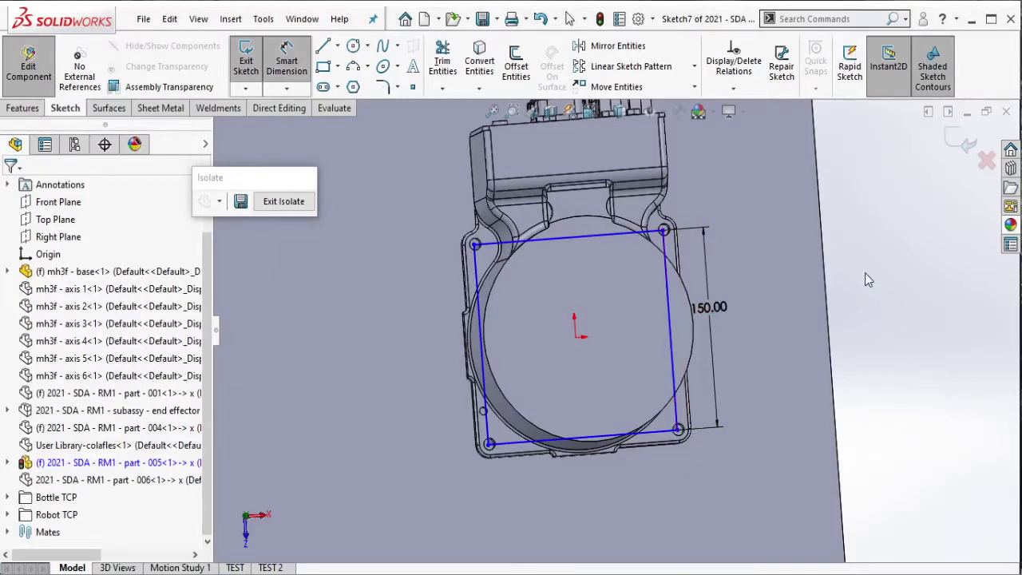
key("Escape")
left_click(679, 405)
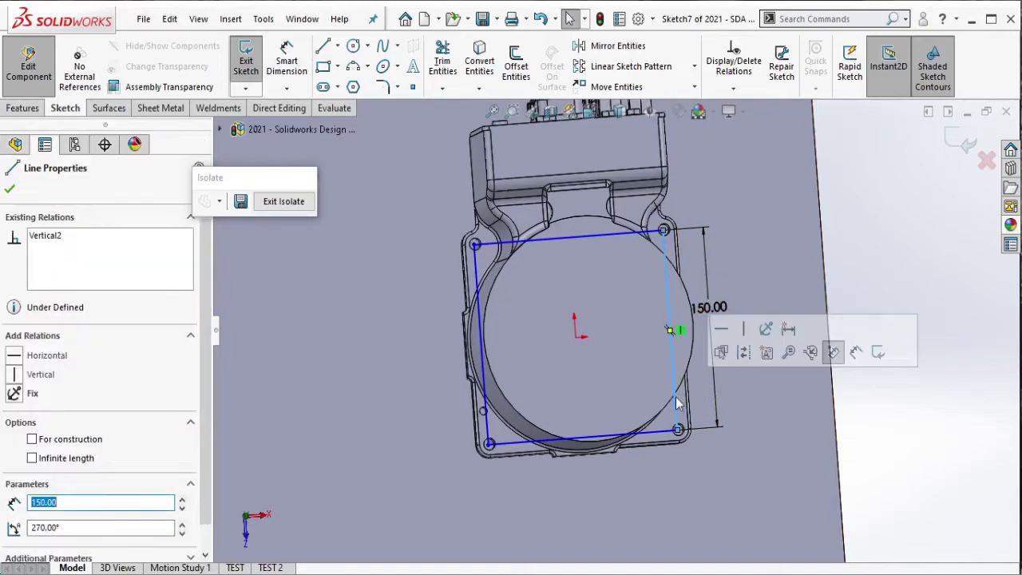
Draw a second corner rectangle on the plate beside the motor.
left_click(642, 438)
key("Escape")
scroll(765, 189, "up", 3)
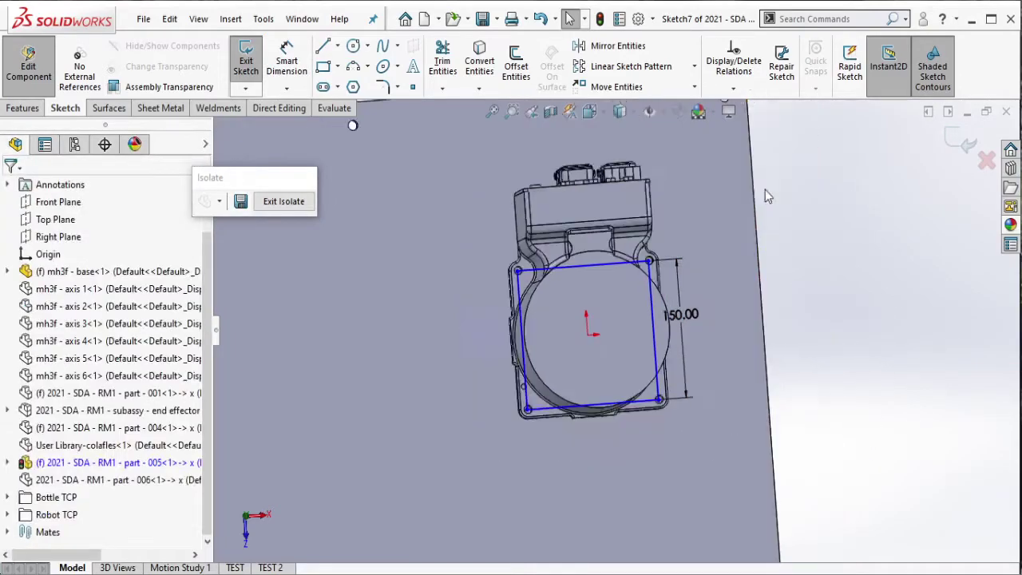
scroll(718, 208, "up", 2)
scroll(654, 222, "down", 4)
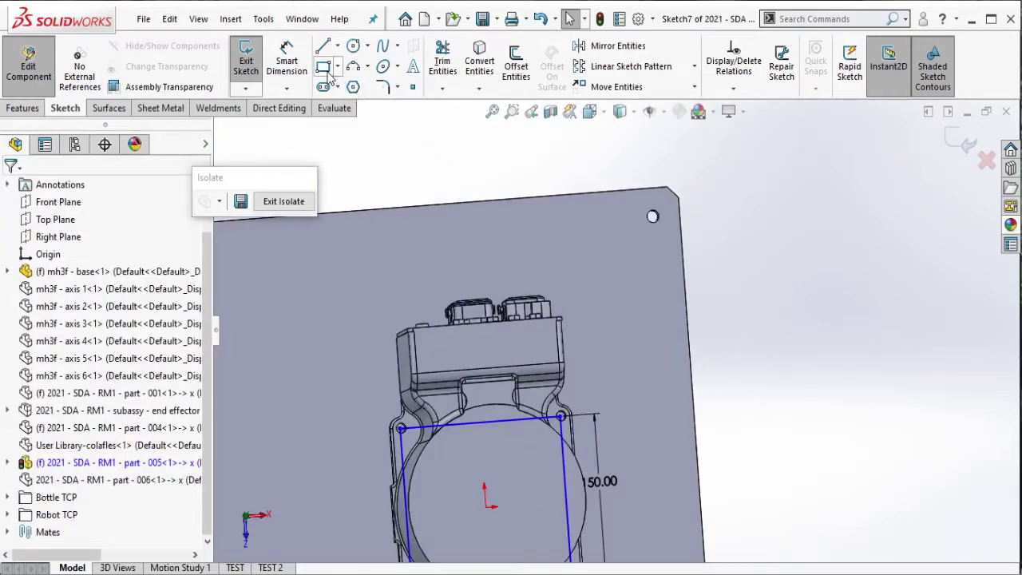
scroll(452, 240, "up", 2)
scroll(455, 351, "up", 2)
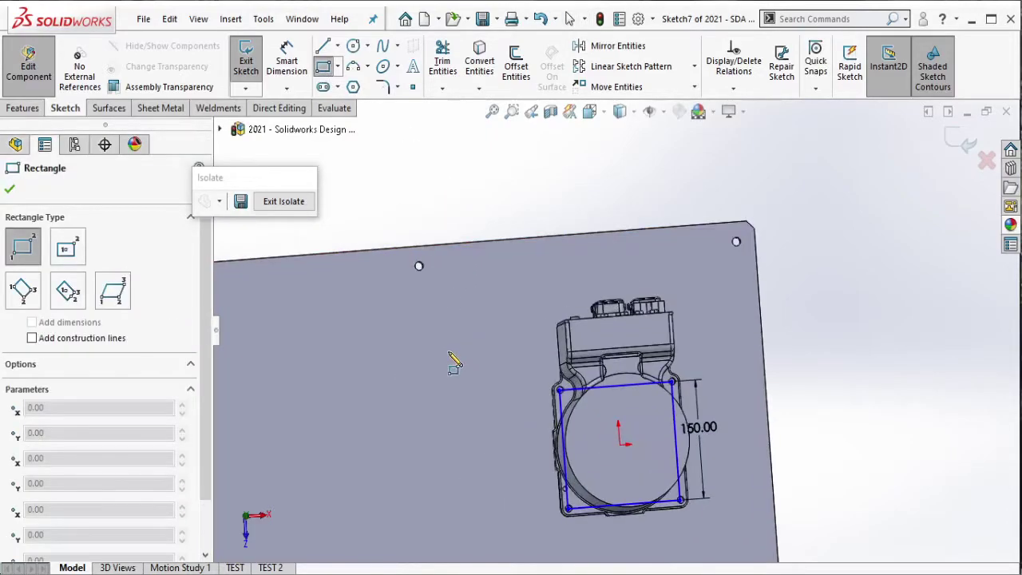
scroll(591, 395, "down", 3)
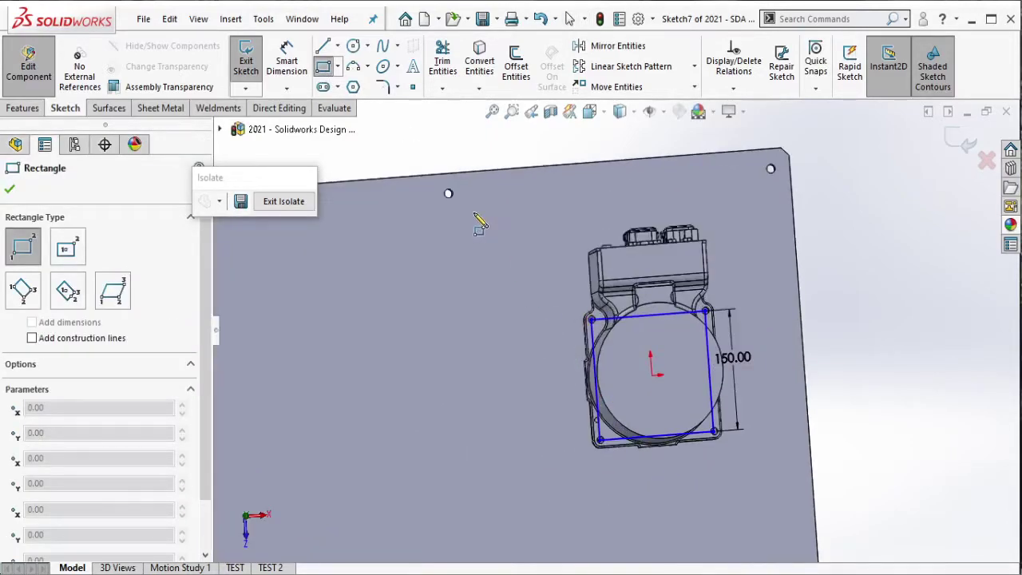
scroll(473, 213, "down", 3)
left_click(448, 196)
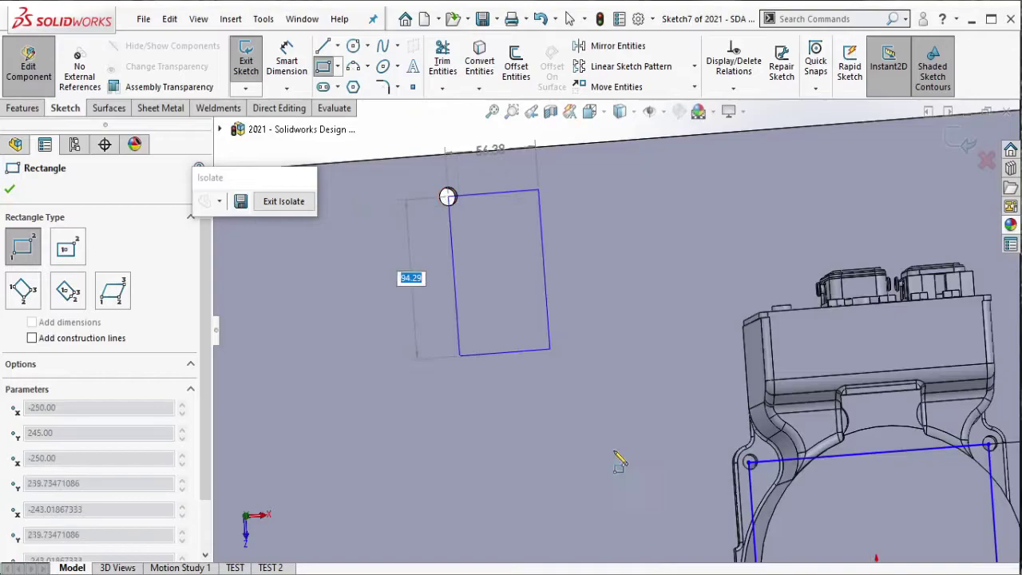
left_click(749, 461)
key("Escape")
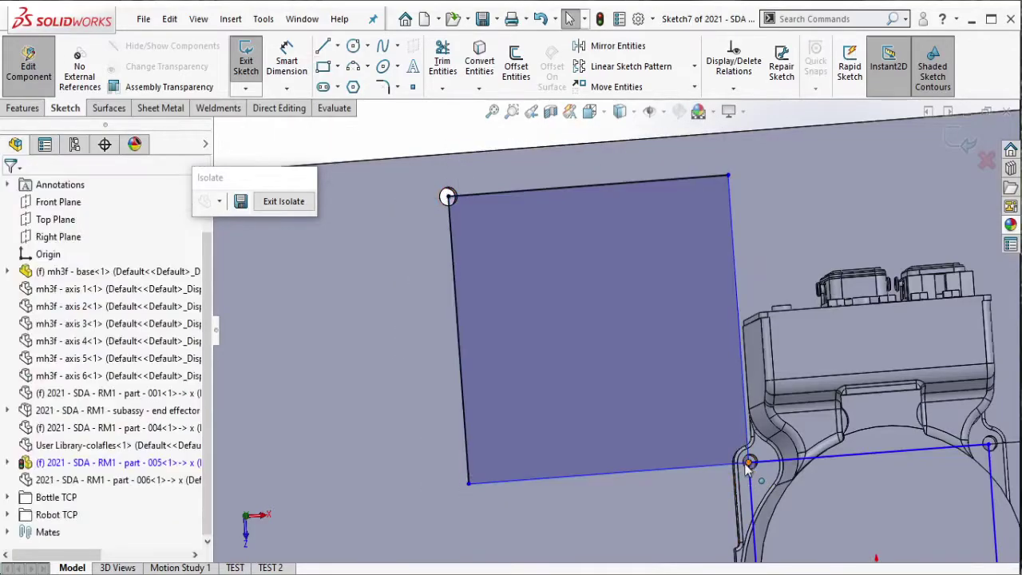
Dimension the new rectangle 175 mm wide and 170 mm tall.
left_click(529, 191)
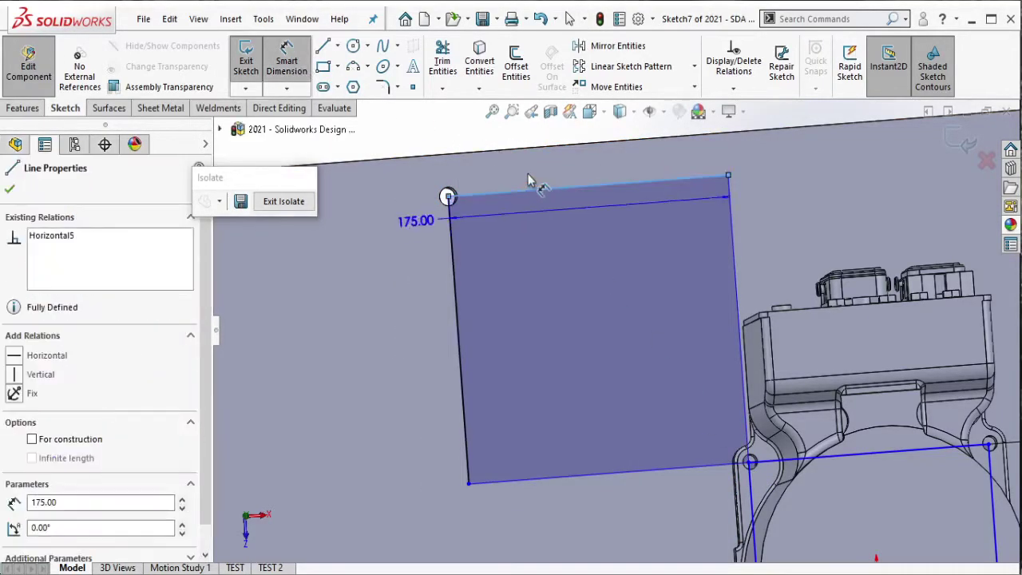
left_click(550, 185)
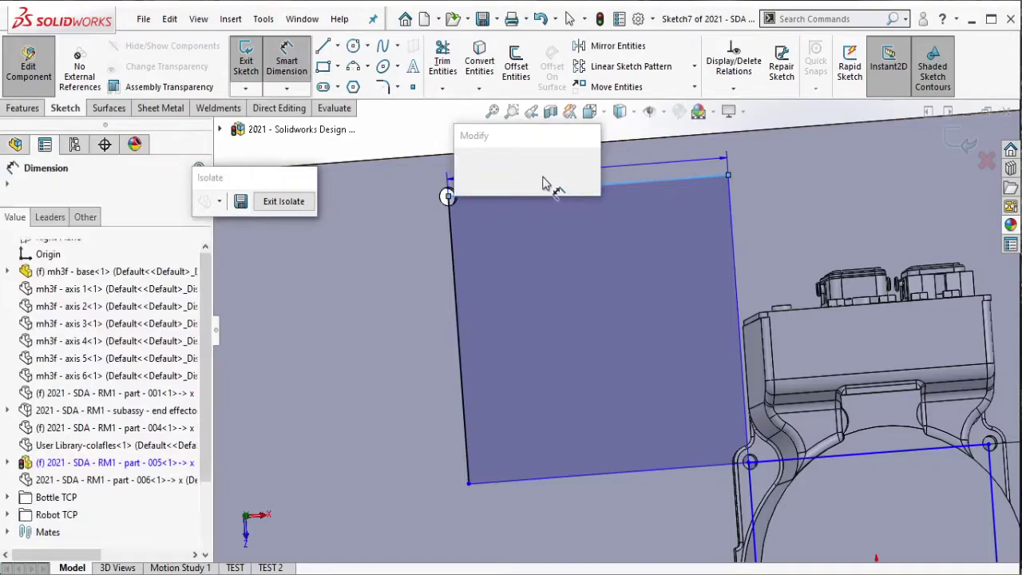
left_click(464, 169)
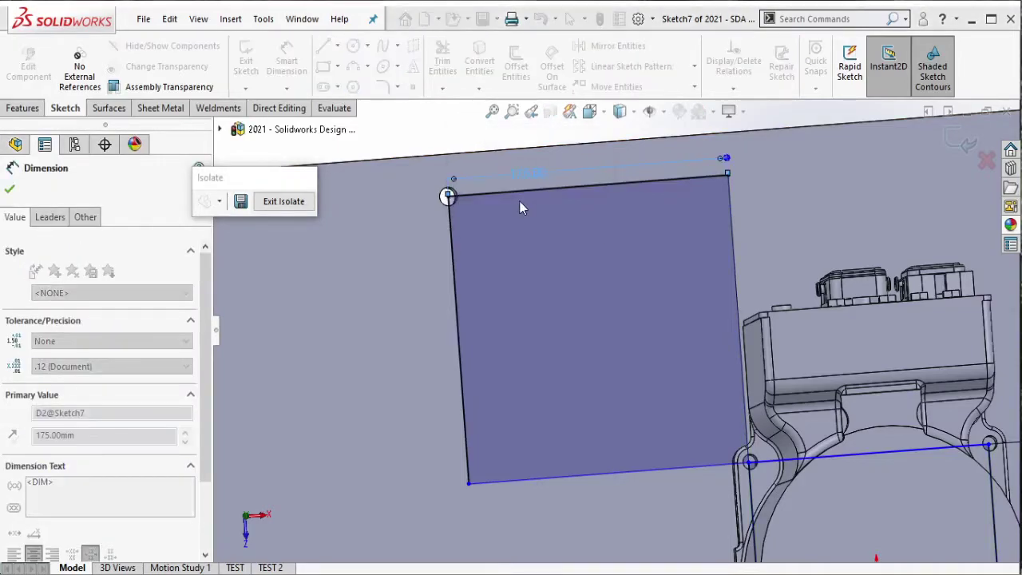
left_click(455, 309)
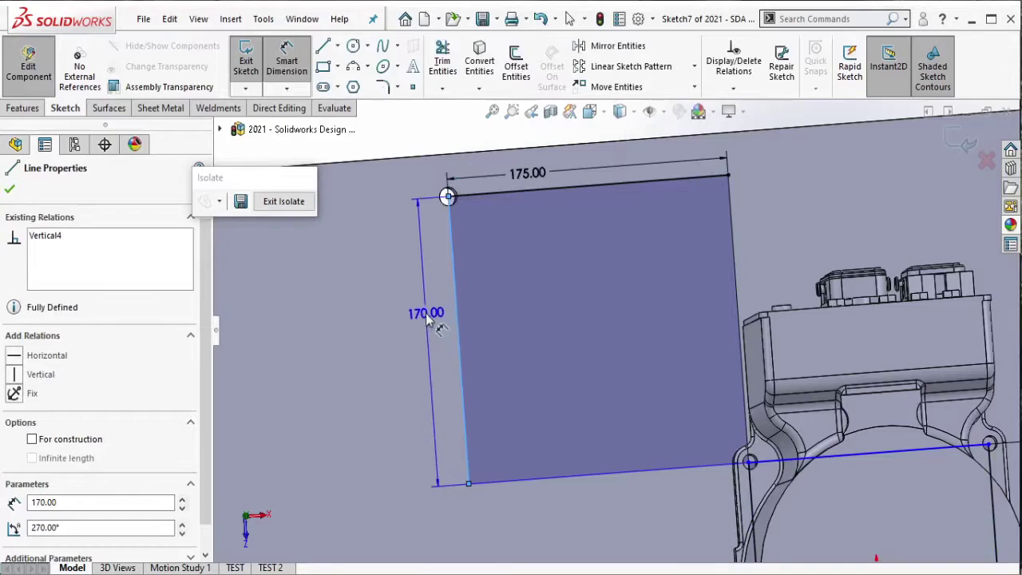
left_click(437, 321)
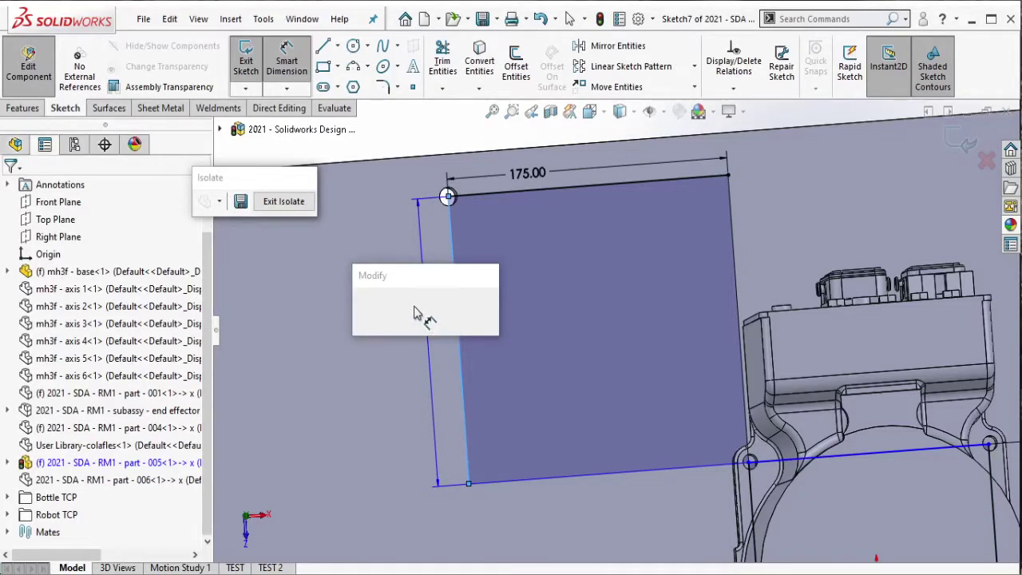
type("170.00mm")
key("Return")
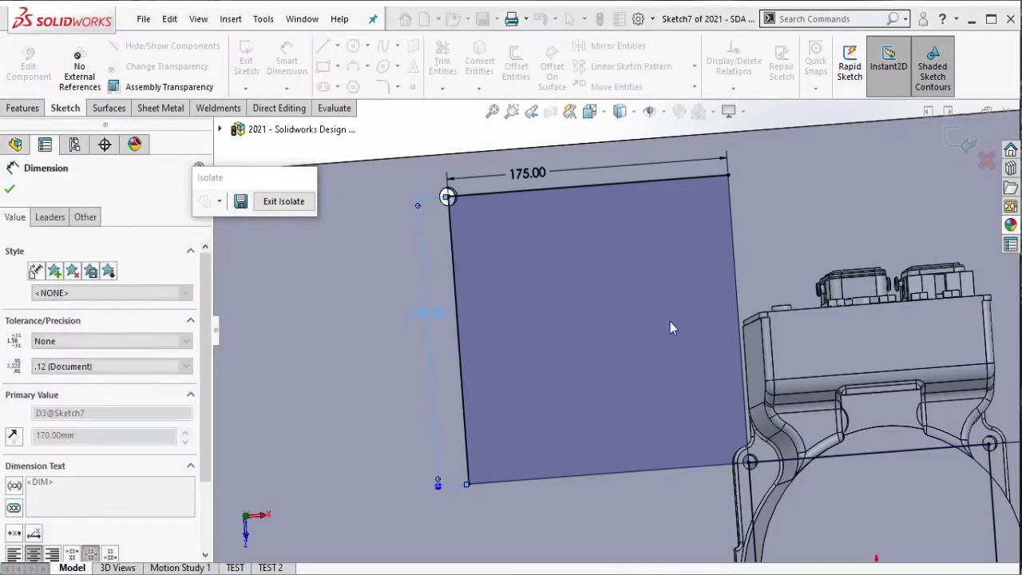
key("Escape")
scroll(668, 336, "up", 3)
scroll(703, 407, "down", 5)
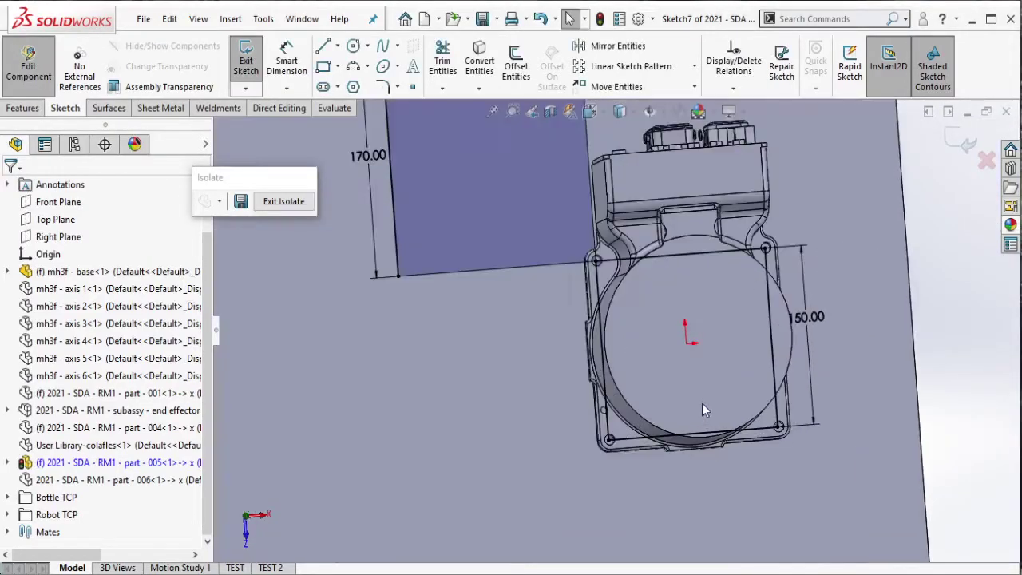
middle_click_drag(703, 405, 704, 363)
scroll(705, 363, "up", 2)
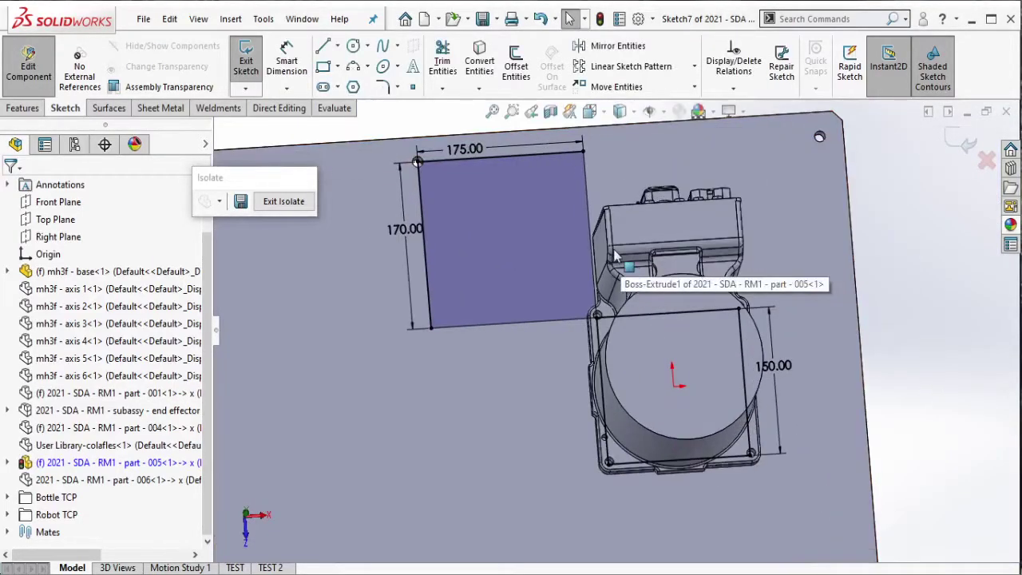
scroll(627, 404, "down", 2)
scroll(623, 402, "down", 2)
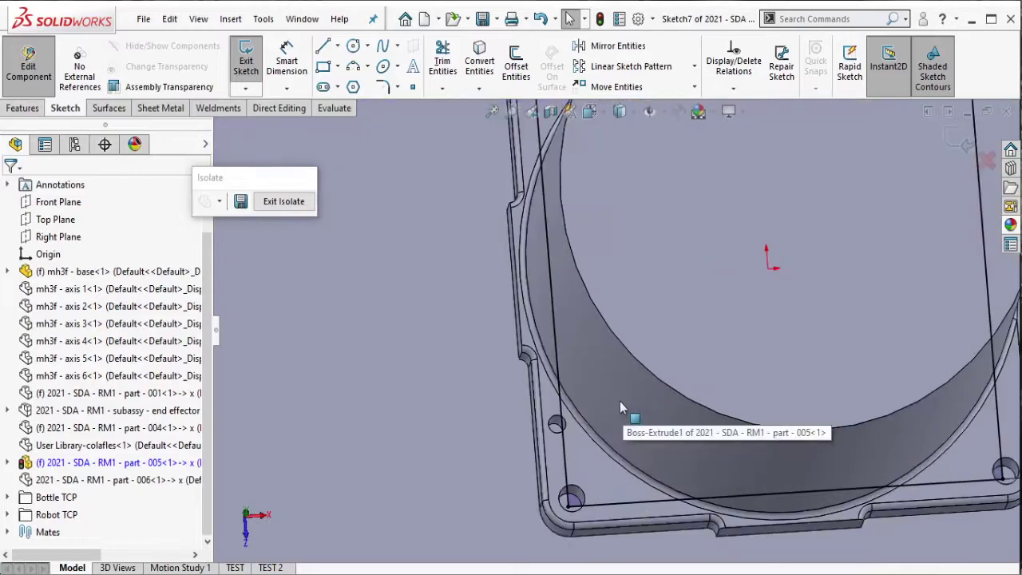
scroll(617, 431, "down", 1)
Draw a corner rectangle from a lower flange hole to the upper-right mounting hole.
left_click(324, 68)
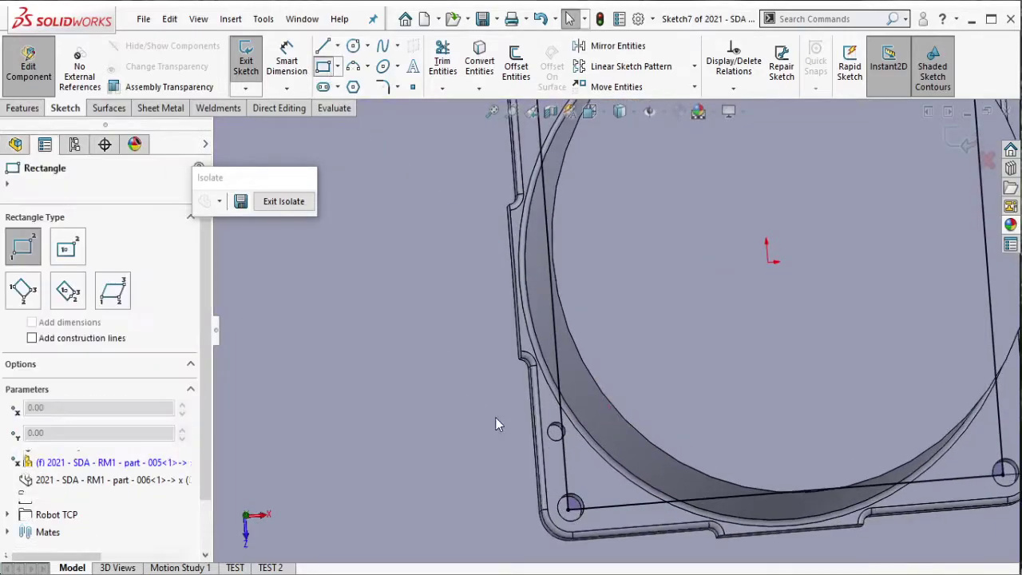
left_click(556, 433)
scroll(559, 431, "up", 2)
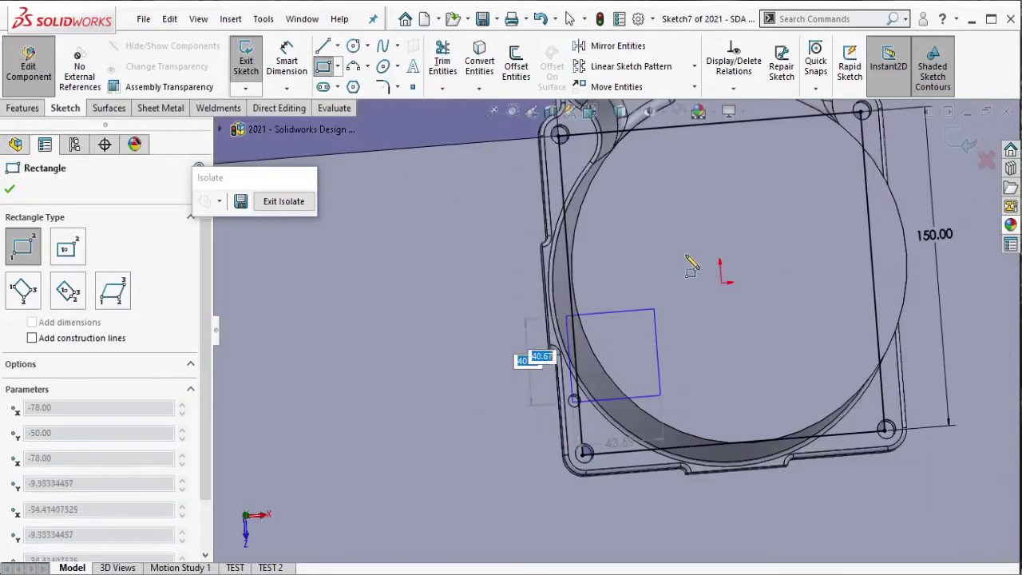
scroll(543, 359, "up", 1)
scroll(639, 303, "up", 1)
scroll(699, 289, "down", 2)
scroll(687, 284, "down", 2)
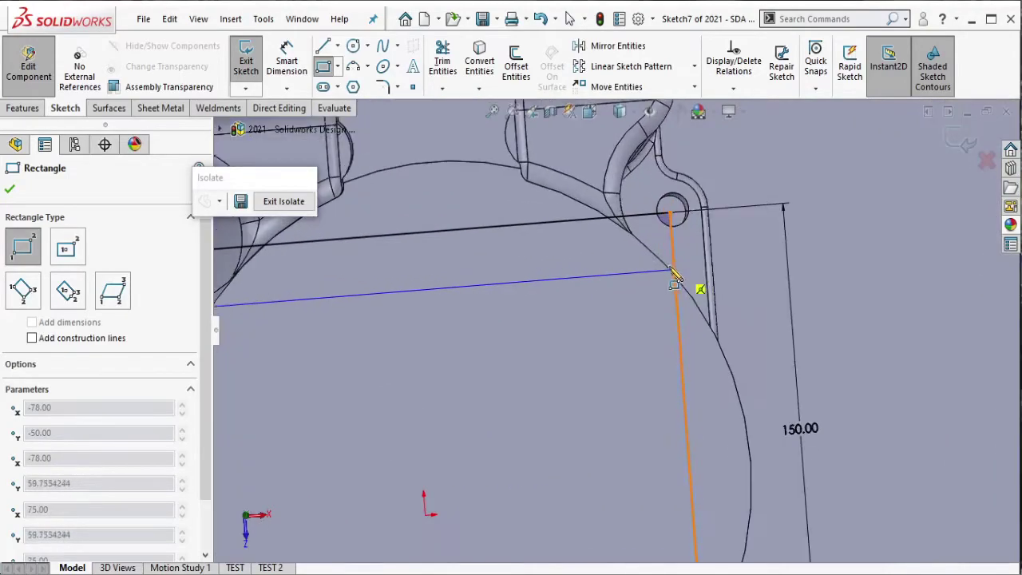
scroll(700, 283, "up", 2)
scroll(698, 312, "up", 1)
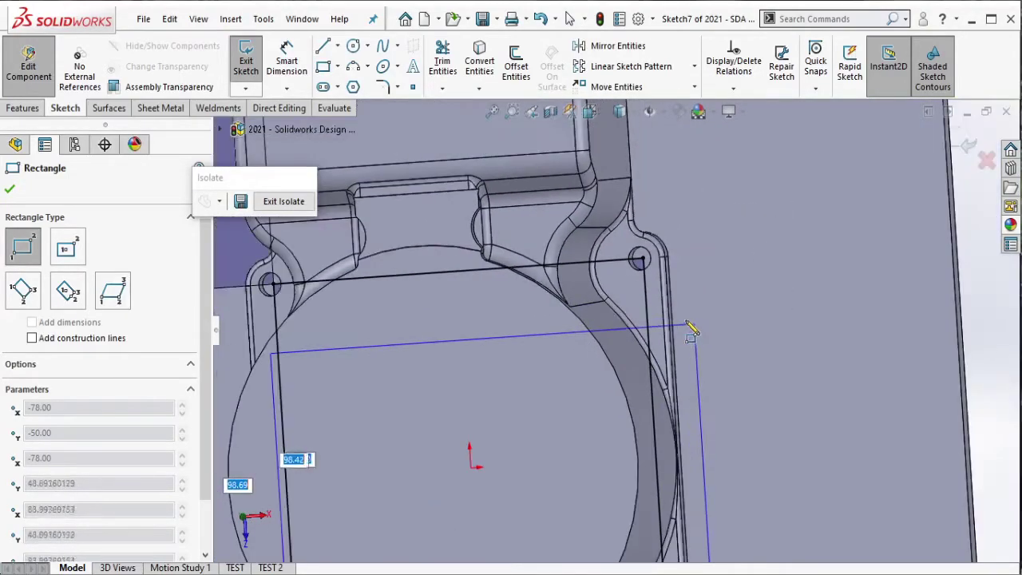
scroll(696, 326, "up", 1)
scroll(650, 320, "up", 1)
left_click(643, 309)
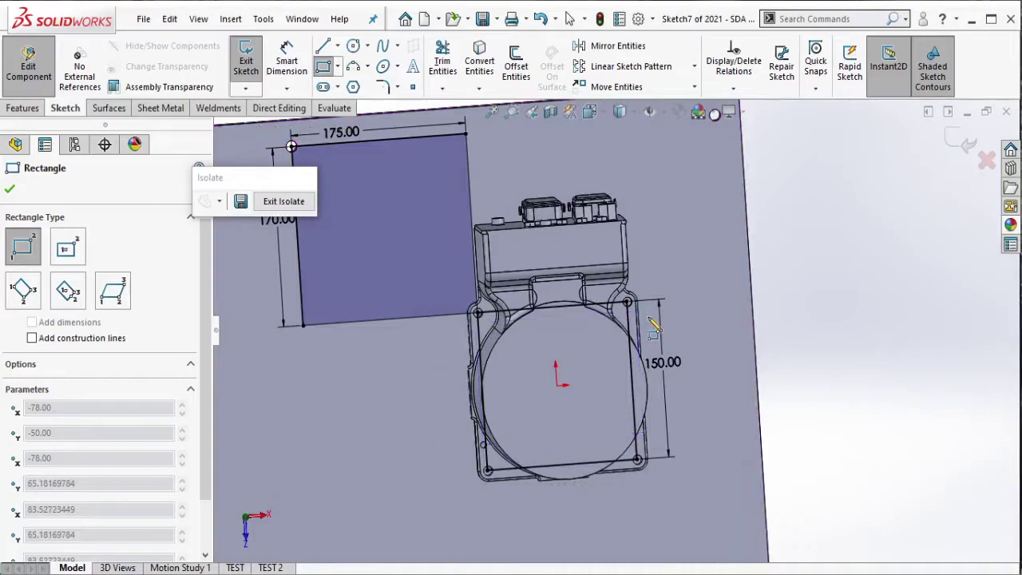
key("Escape")
Open the Measure tool from the Evaluate tools.
scroll(584, 359, "down", 2)
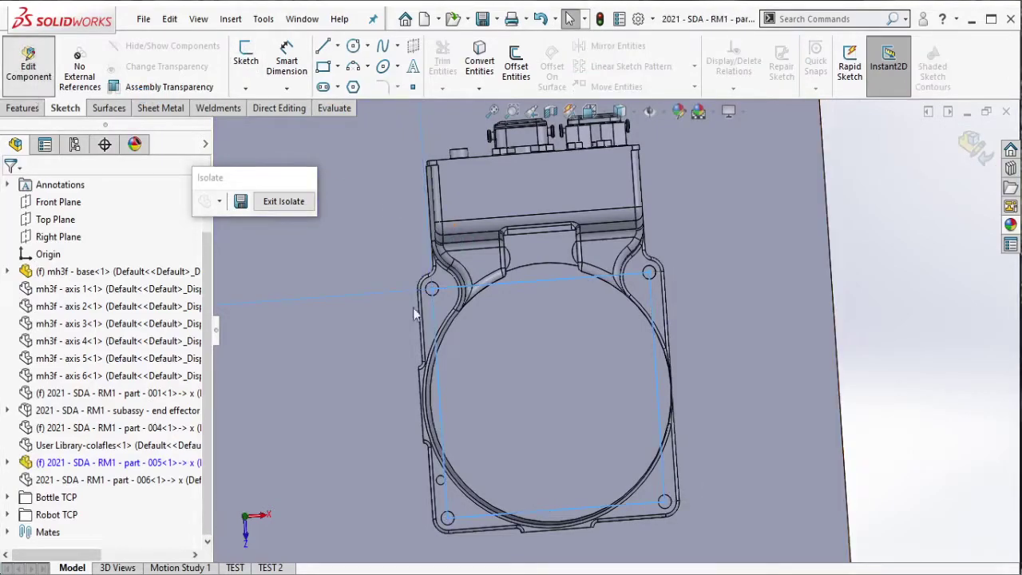
scroll(413, 308, "down", 3)
scroll(442, 301, "down", 3)
scroll(480, 271, "down", 2)
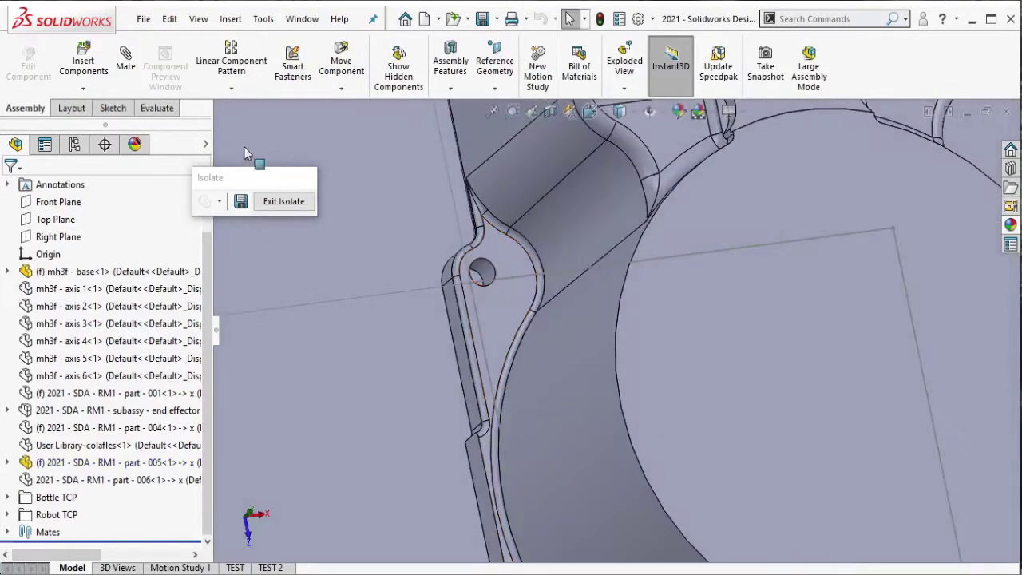
left_click(158, 108)
left_click(211, 64)
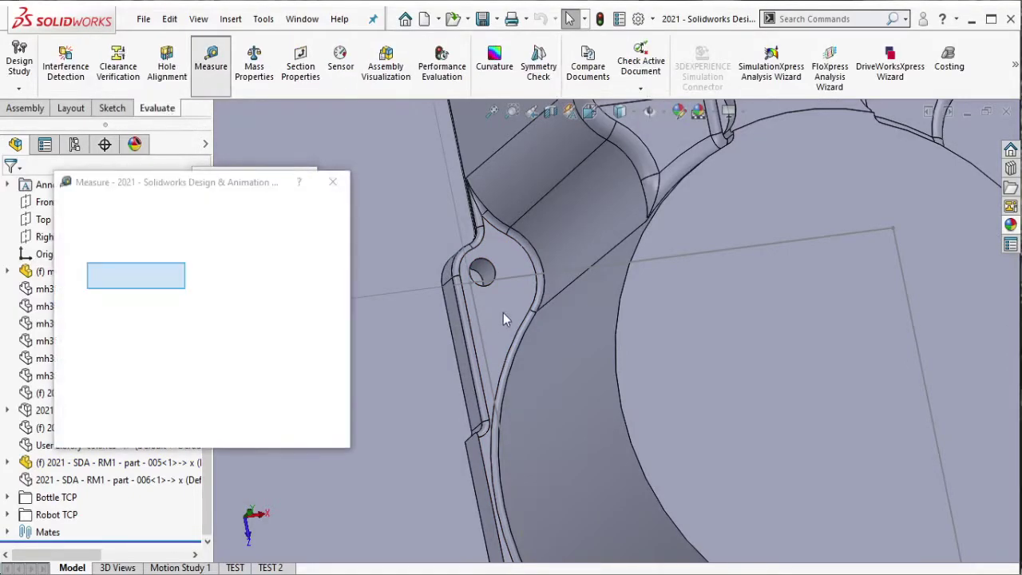
Measure the flange mounting hole's cylindrical face to read its diameter.
scroll(499, 305, "down", 1)
scroll(496, 301, "down", 1)
left_click(490, 266)
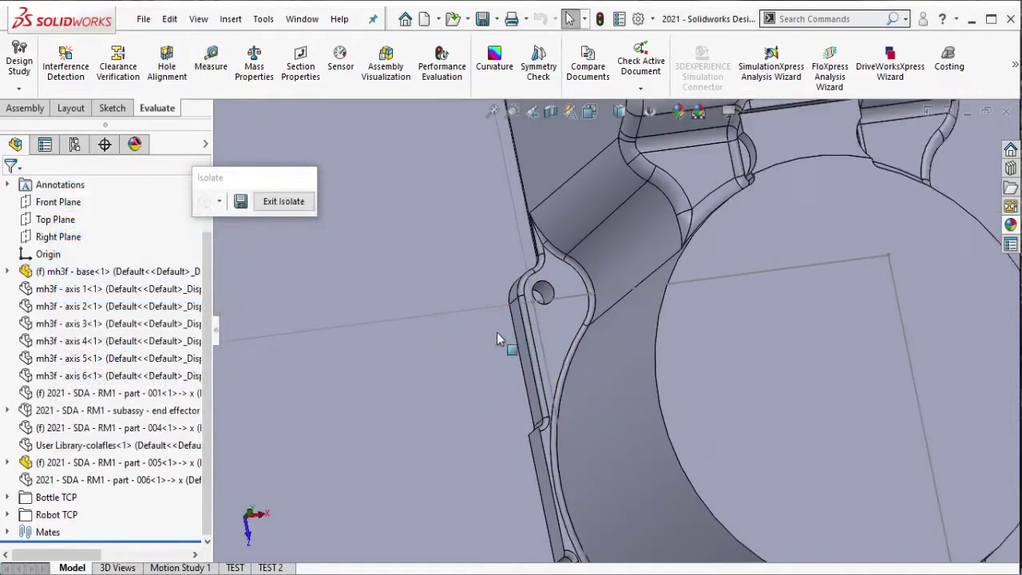
Inspect the motor flange from several angles and select the sketch line at its corner.
left_click(668, 349)
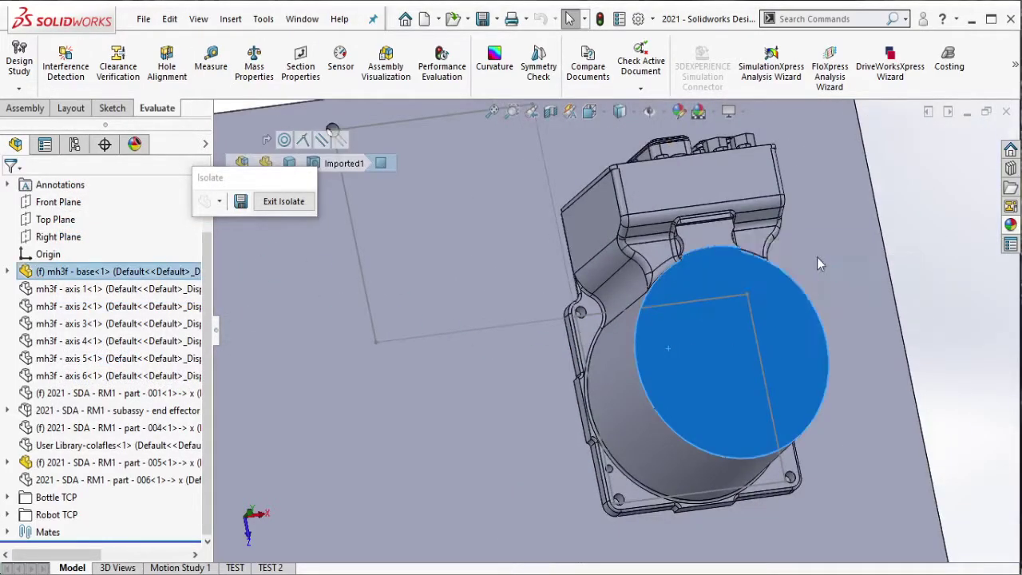
middle_click_drag(716, 377, 651, 468)
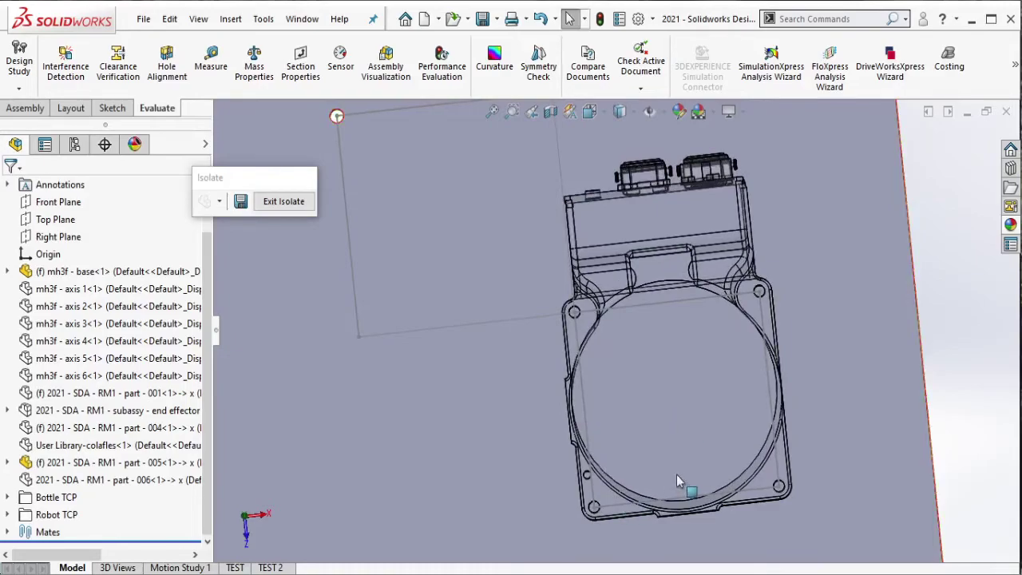
scroll(685, 486, "down", 5)
scroll(753, 445, "up", 5)
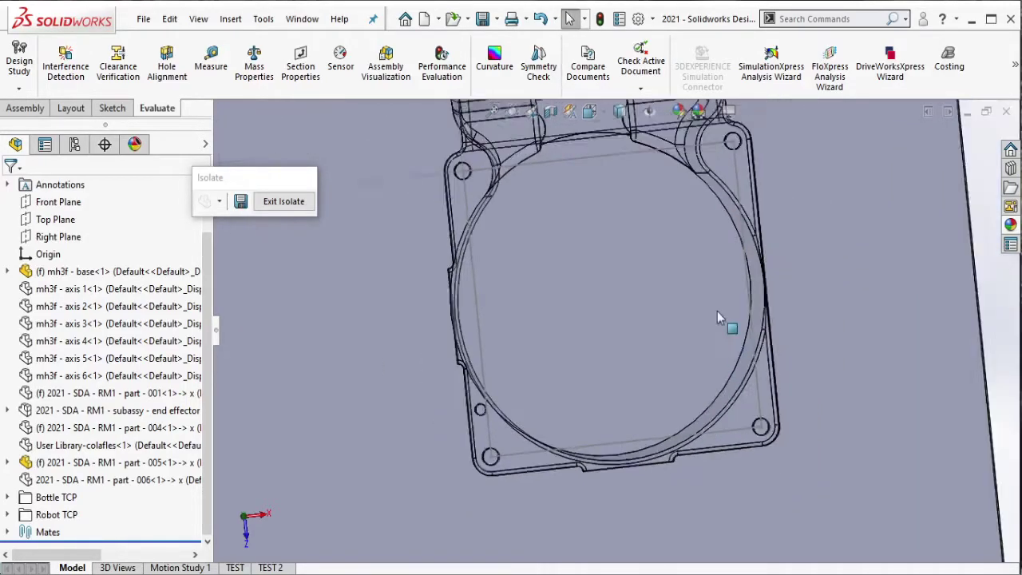
middle_click_drag(725, 327, 686, 239)
scroll(675, 252, "down", 4)
scroll(479, 303, "up", 2)
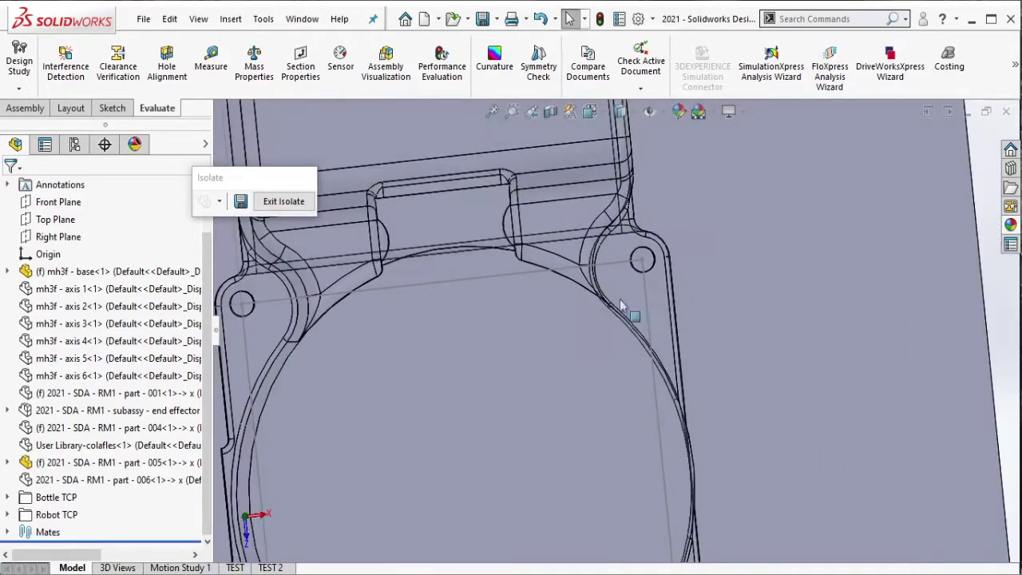
scroll(414, 332, "up", 1)
scroll(414, 333, "down", 2)
scroll(559, 360, "up", 4)
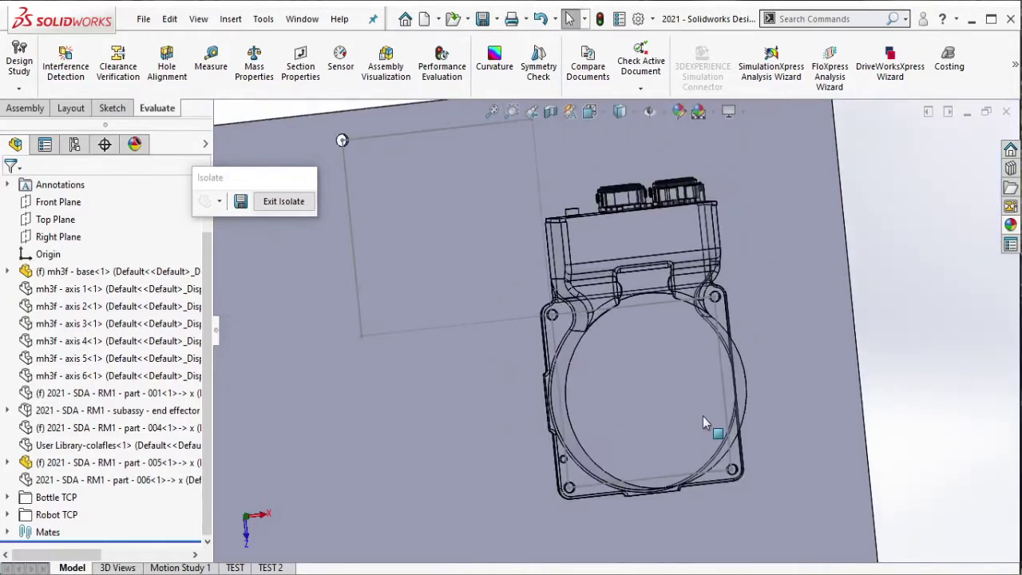
middle_click_drag(703, 416, 741, 310)
scroll(666, 428, "down", 3)
scroll(575, 419, "down", 2)
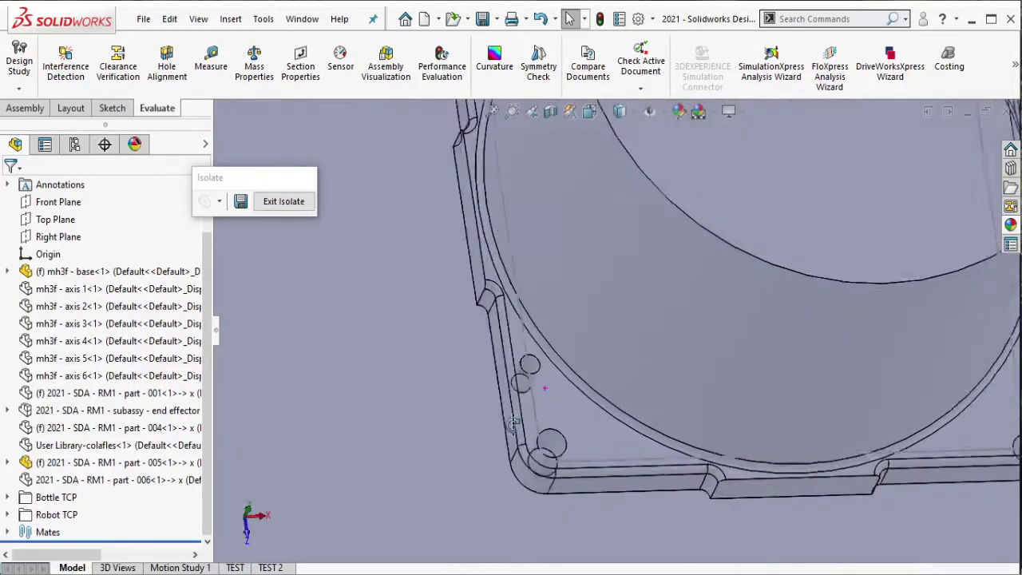
scroll(547, 413, "down", 2)
scroll(547, 414, "down", 2)
scroll(539, 413, "down", 1)
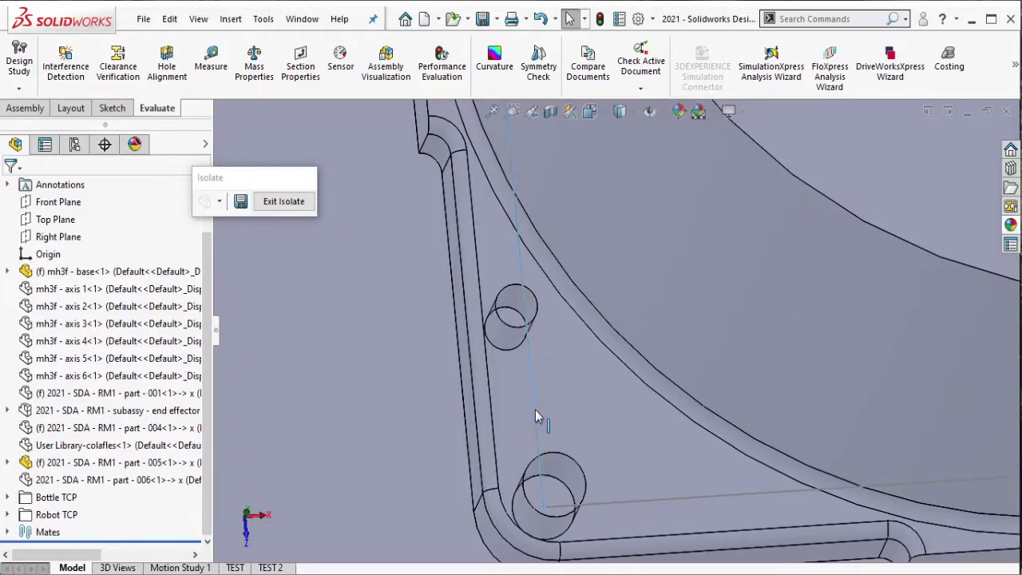
left_click(535, 410)
In Sketch7, draw a rectangle between the lower and upper corner holes and delete an unneeded line.
left_click(580, 340)
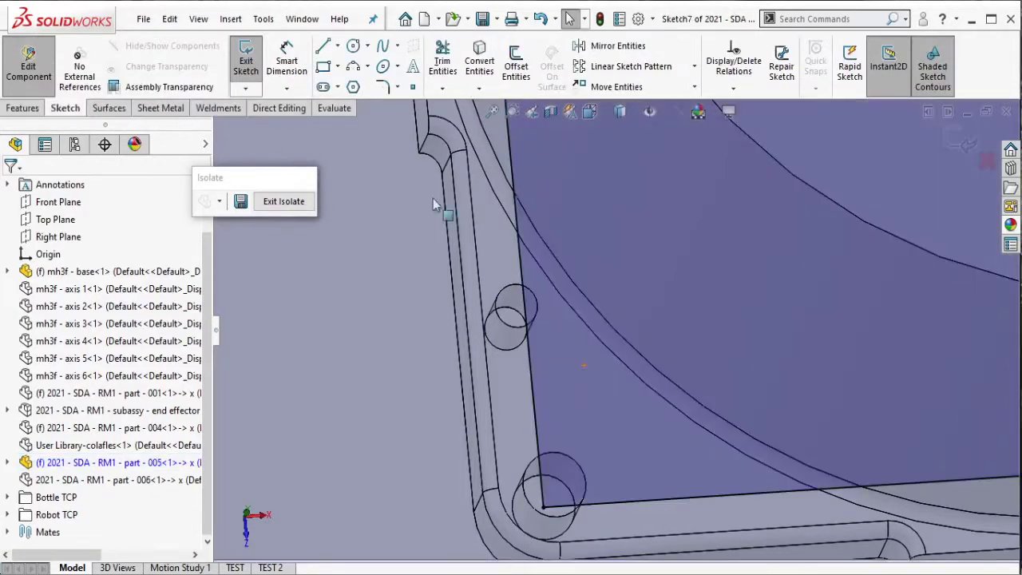
key("r")
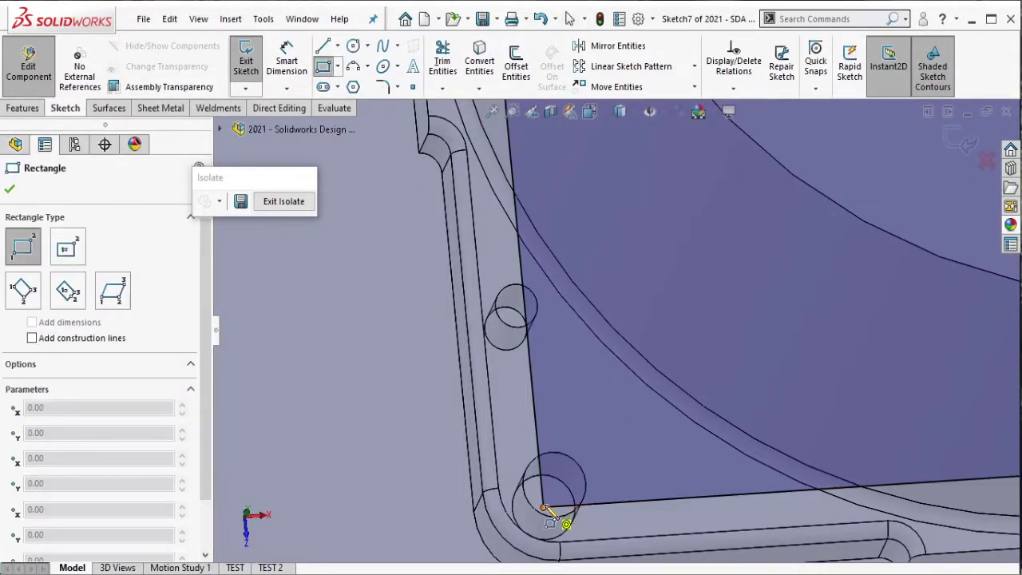
left_click(543, 506)
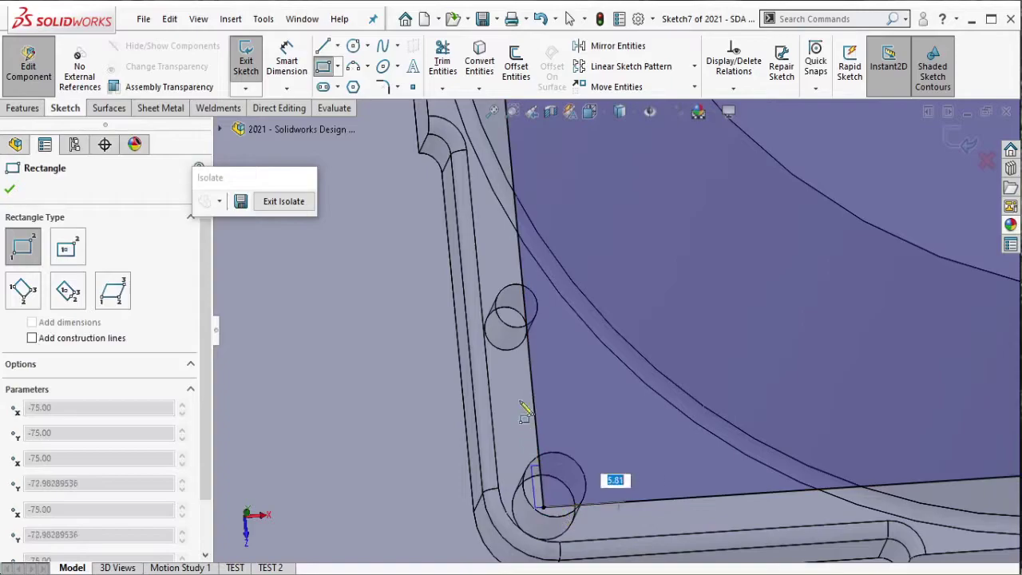
left_click(505, 337)
key("Escape")
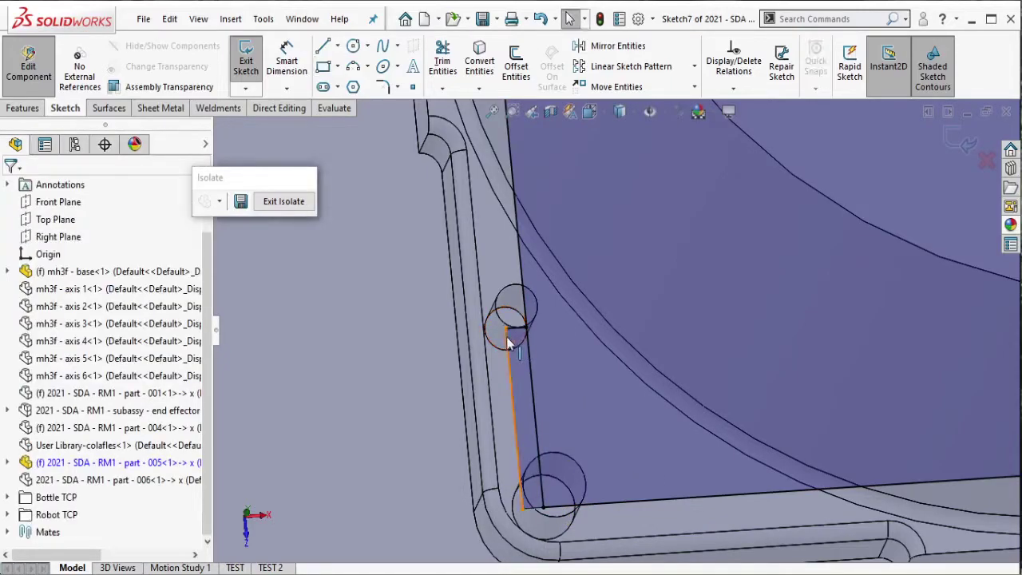
left_click(508, 342)
right_click(505, 342)
key("Escape")
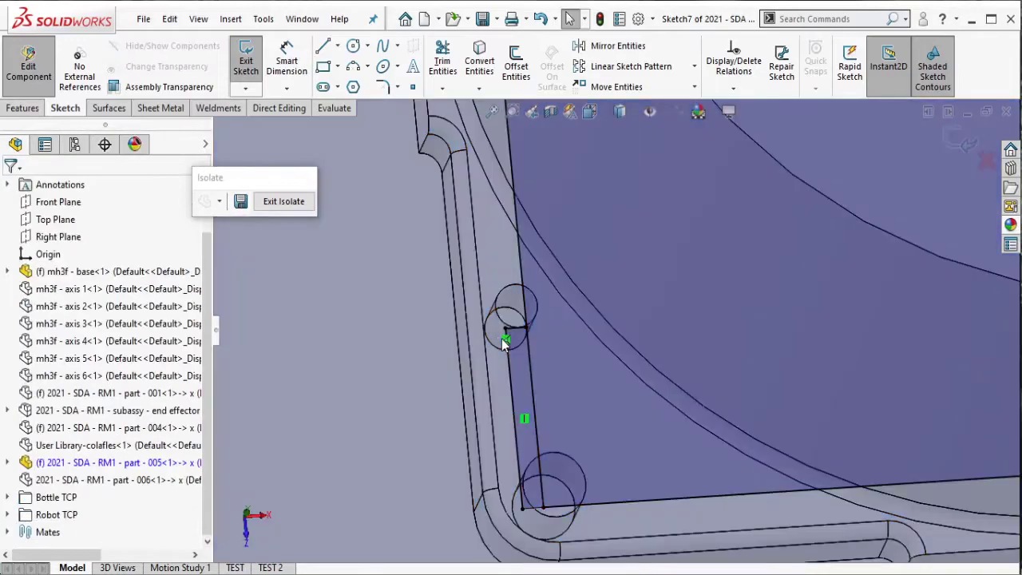
right_click(505, 342)
left_click(543, 525)
Dimension the vertical line to 25 mm and the horizontal offset to 3 mm.
key("d")
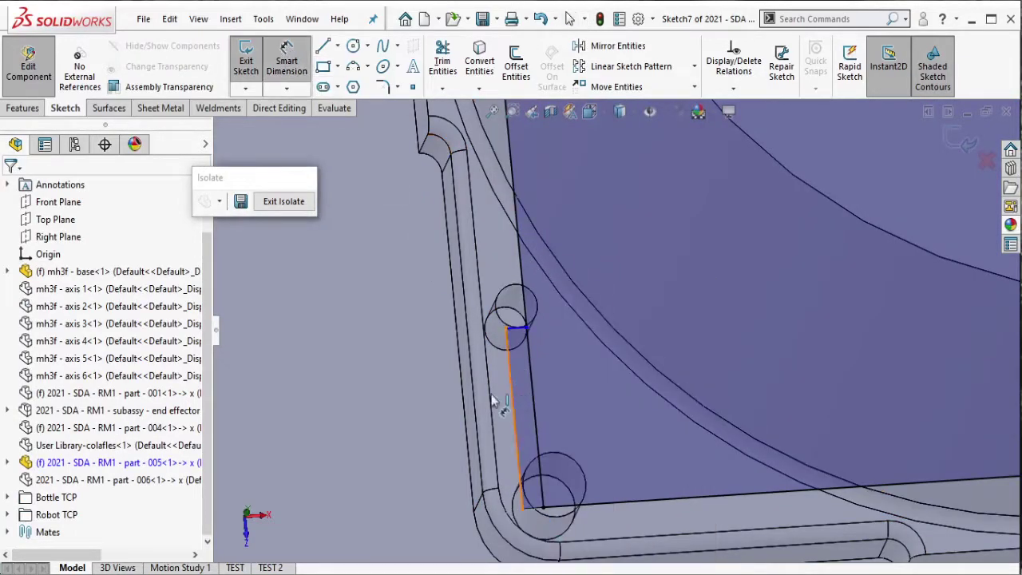
left_click(493, 402)
left_click(396, 405)
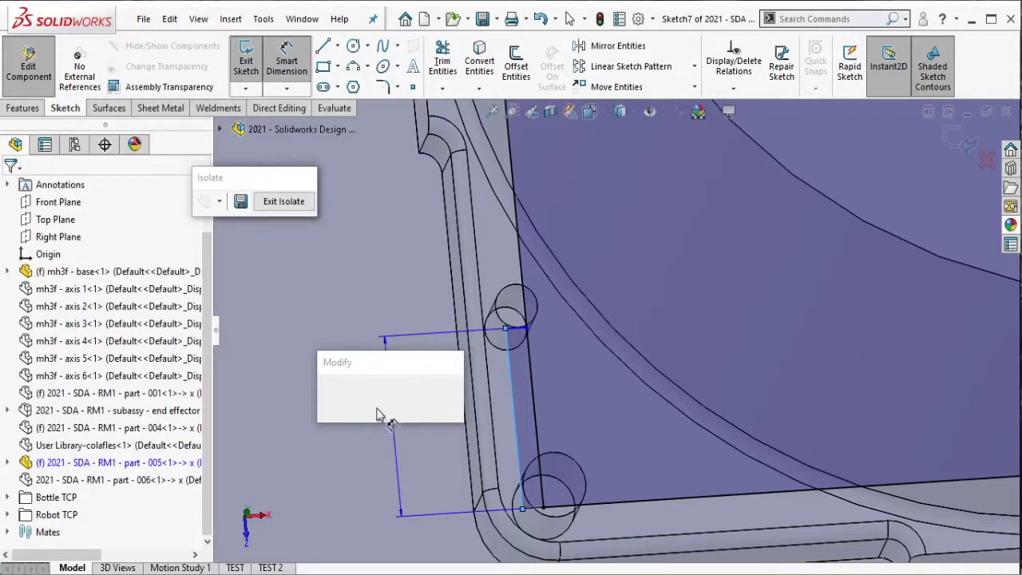
key("Return")
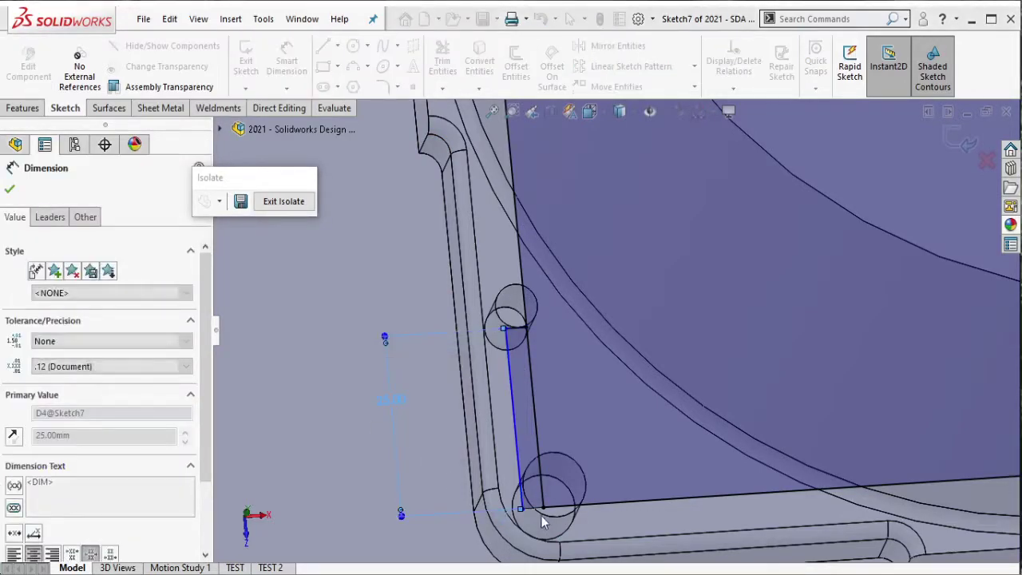
left_click(532, 509)
left_click(590, 452)
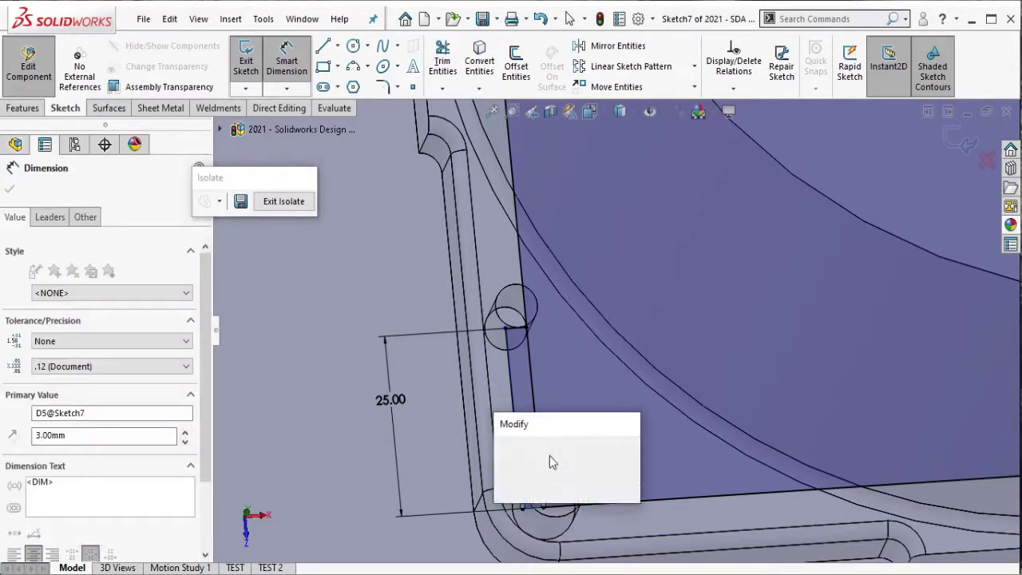
left_click(518, 453)
key("Escape")
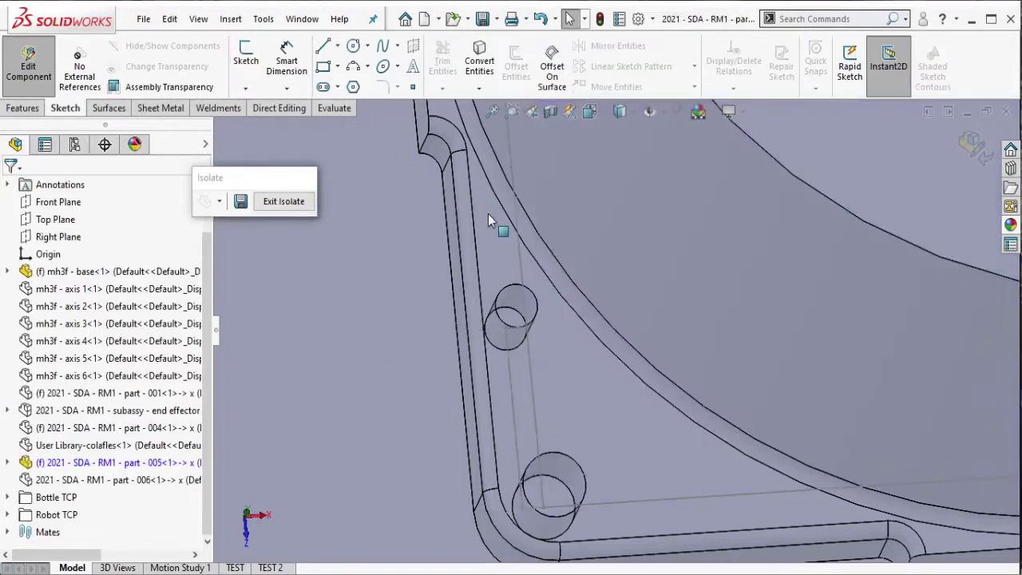
Leave part editing and return to the robot cell assembly.
scroll(773, 207, "down", 4)
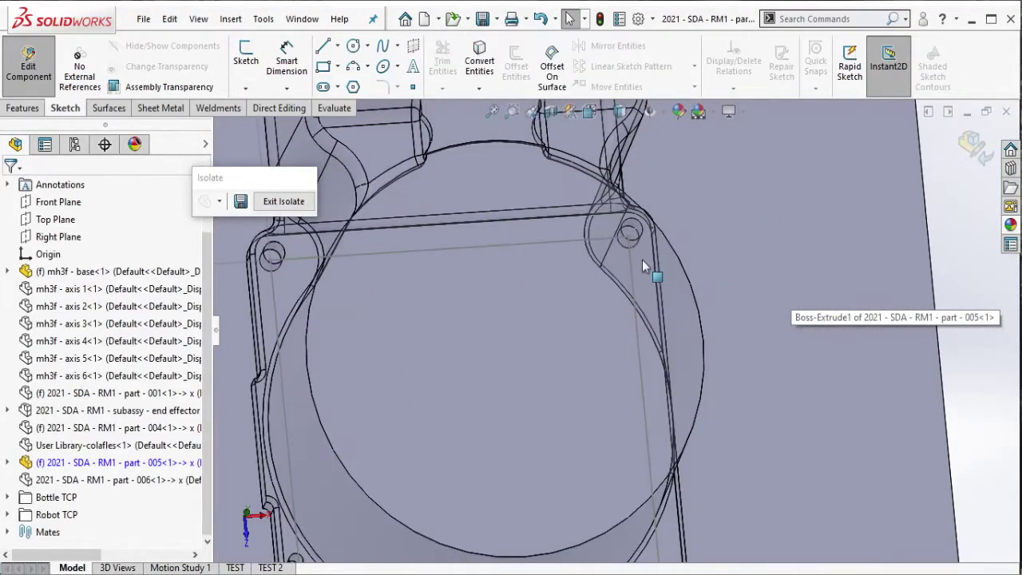
scroll(566, 421, "up", 2)
scroll(467, 444, "down", 2)
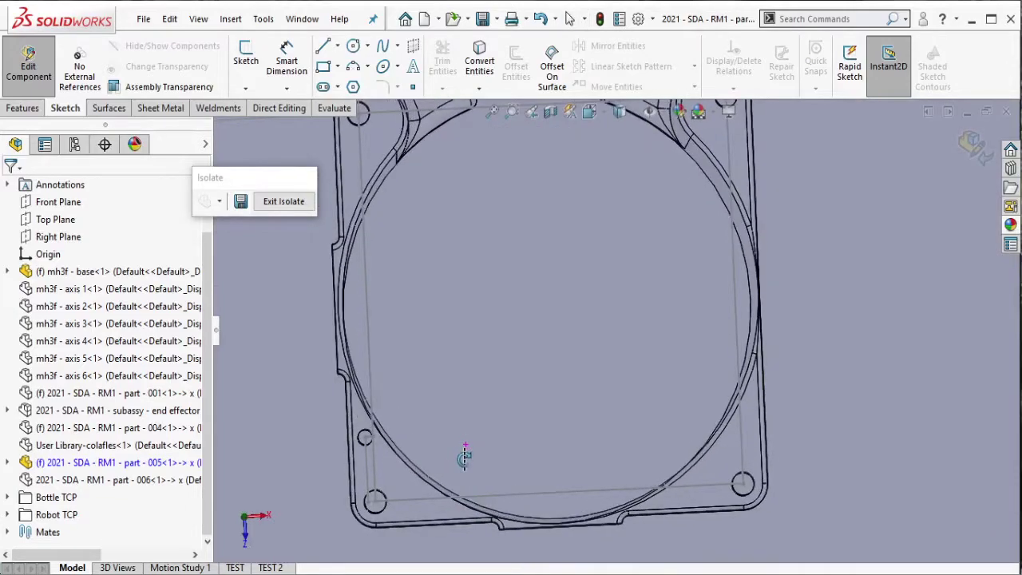
scroll(468, 395, "up", 1)
scroll(612, 276, "up", 3)
middle_click_drag(612, 276, 741, 206)
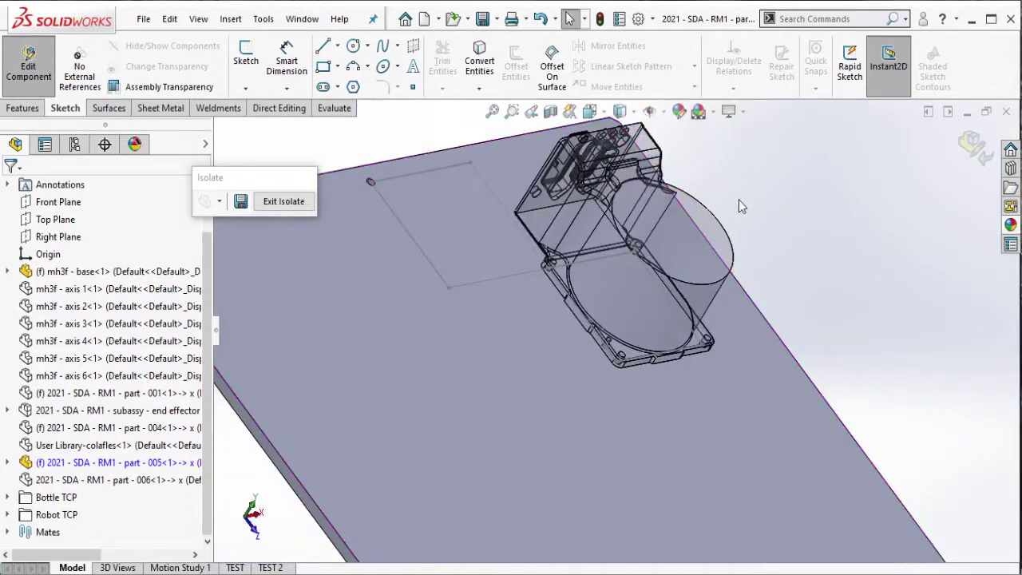
scroll(741, 206, "down", 2)
left_click(28, 64)
Make the robot base opaque and open Measure zoomed over its corner.
left_click(691, 252)
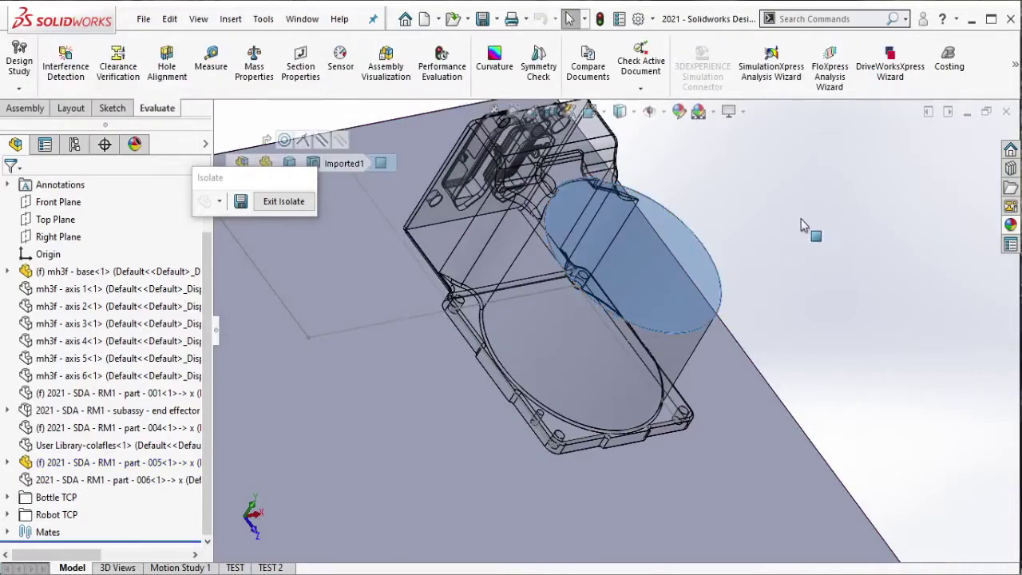
left_click(845, 153)
middle_click_drag(786, 231, 560, 304)
scroll(549, 306, "down", 2)
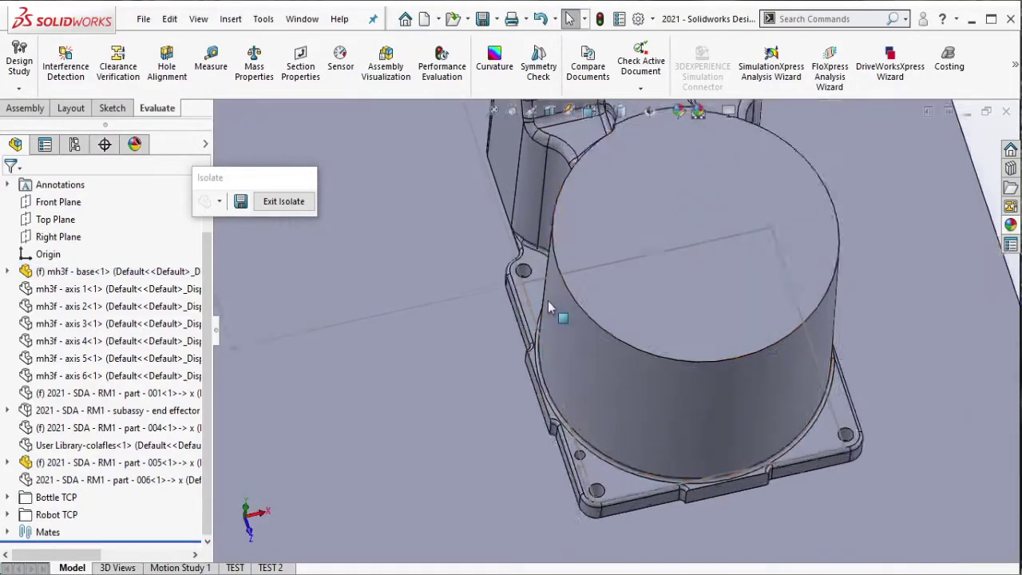
scroll(563, 487, "down", 2)
scroll(563, 487, "down", 2)
left_click(211, 64)
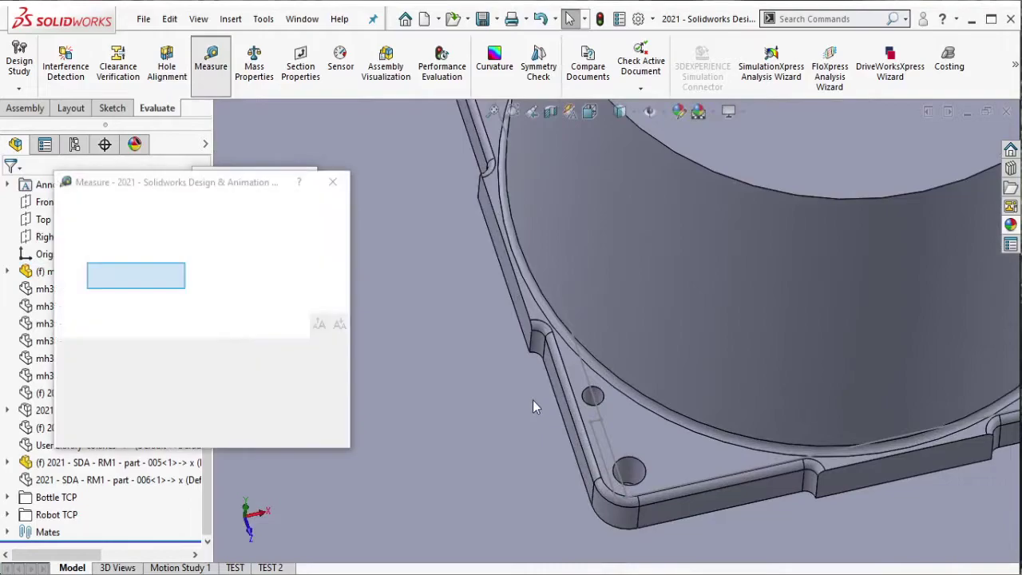
Confirm the base hole is 6 mm, then edit part 005 and bring up its Features tools.
left_click(595, 398)
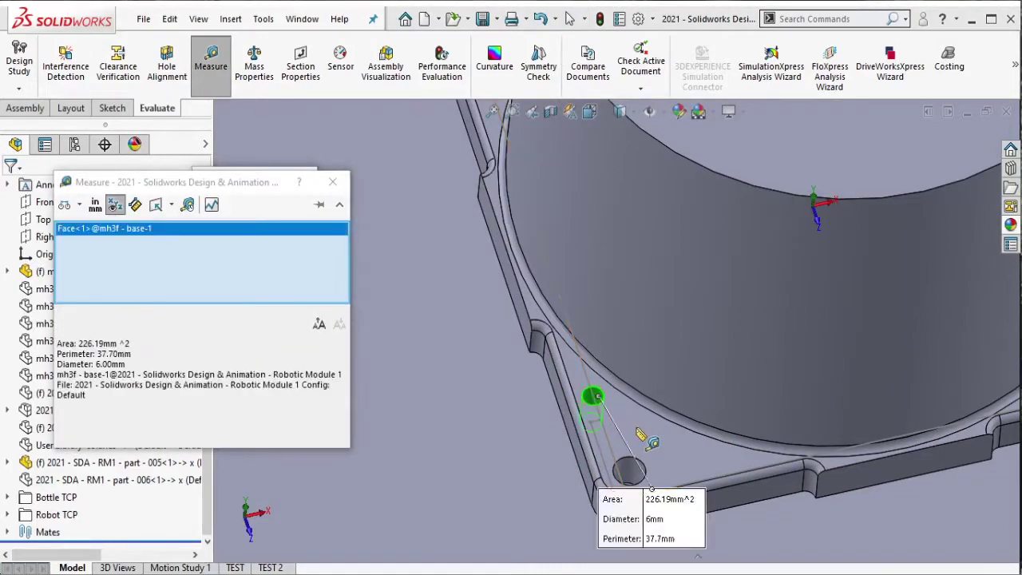
key("Escape")
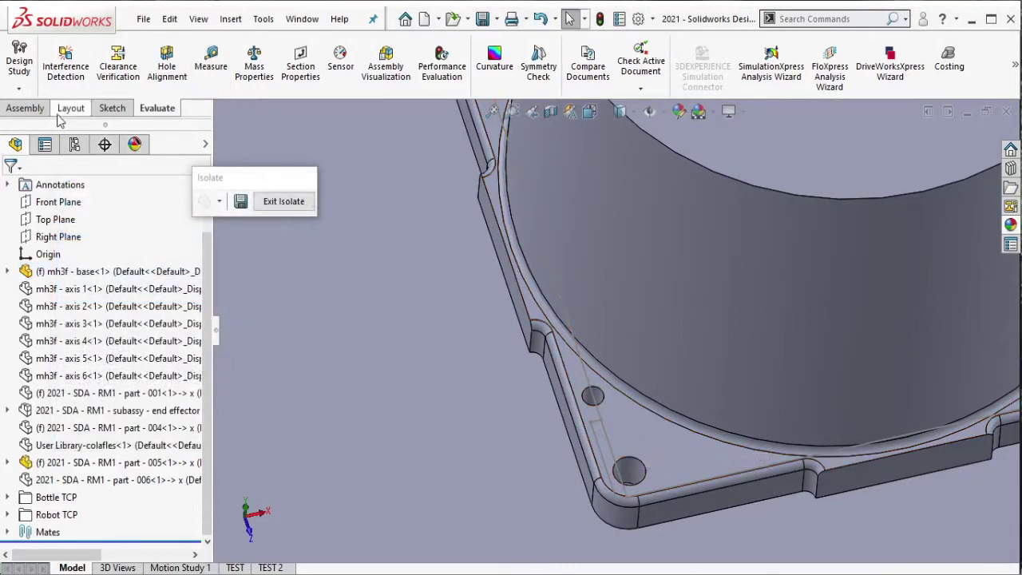
left_click(523, 204)
left_click(543, 159)
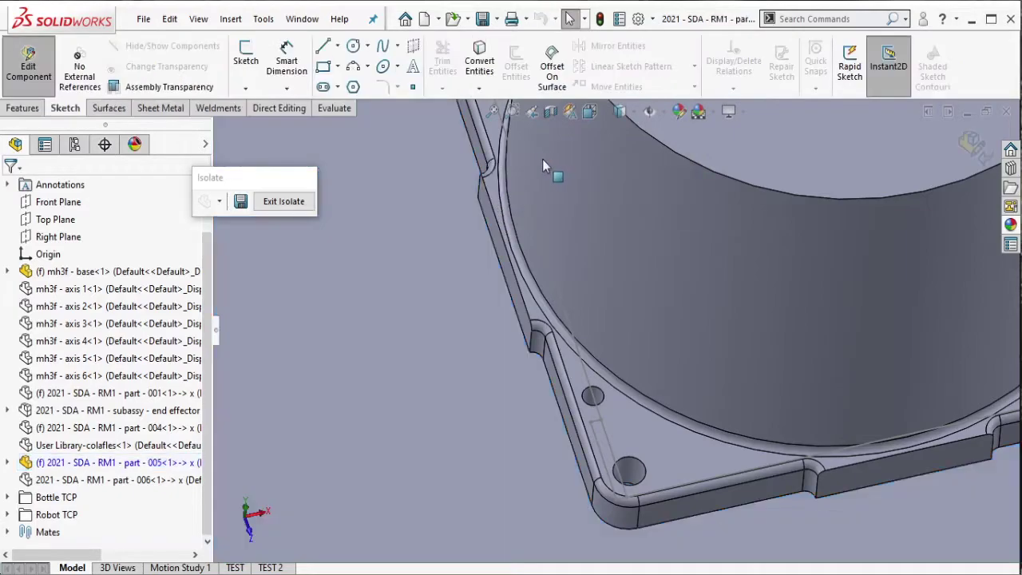
left_click(24, 108)
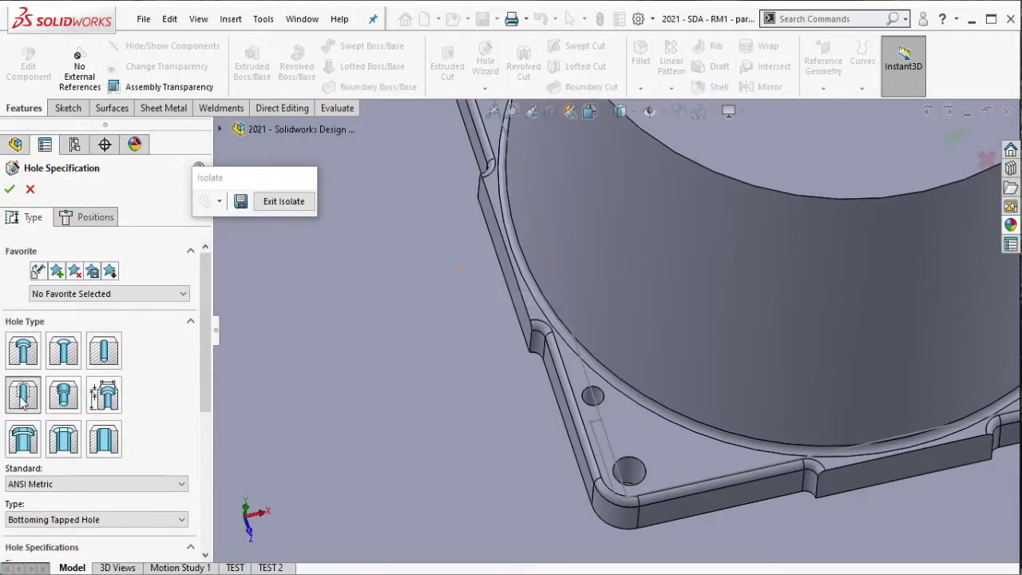
Place hole points at the tab hole and the corner hole on the base flange.
left_click(92, 218)
left_click(639, 476)
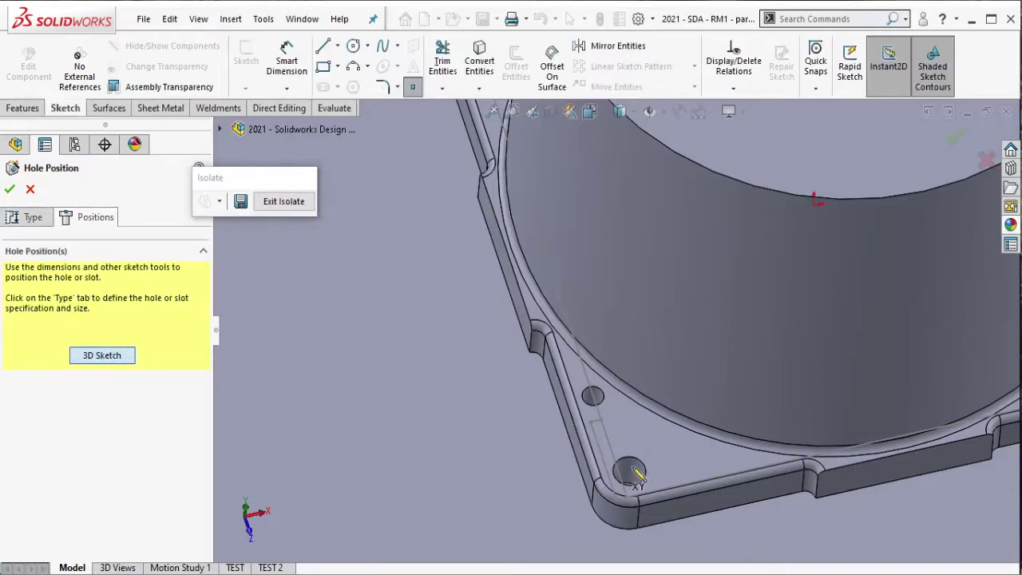
middle_click_drag(631, 503, 631, 503)
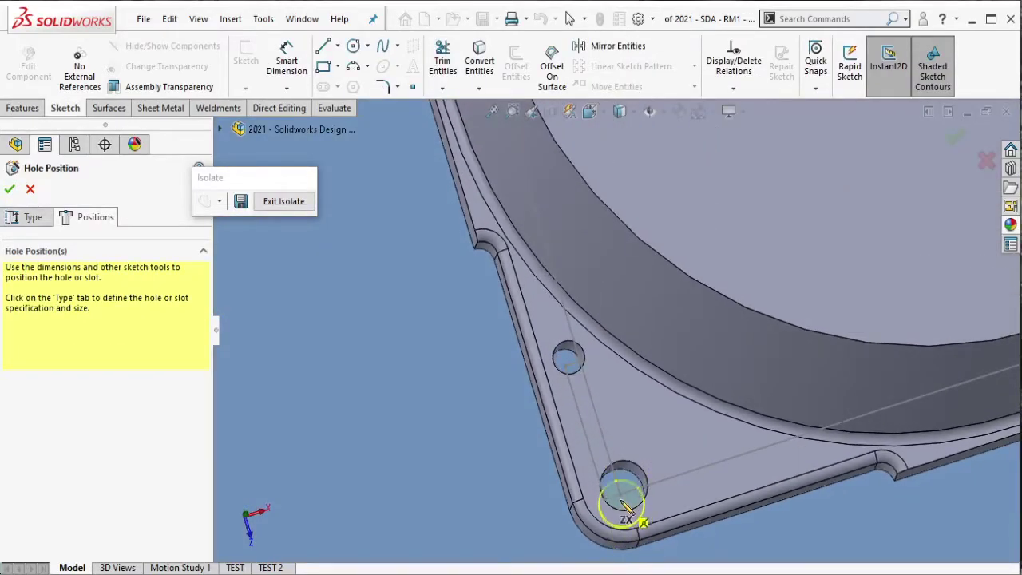
scroll(621, 496, "up", 5)
middle_click_drag(719, 388, 589, 235)
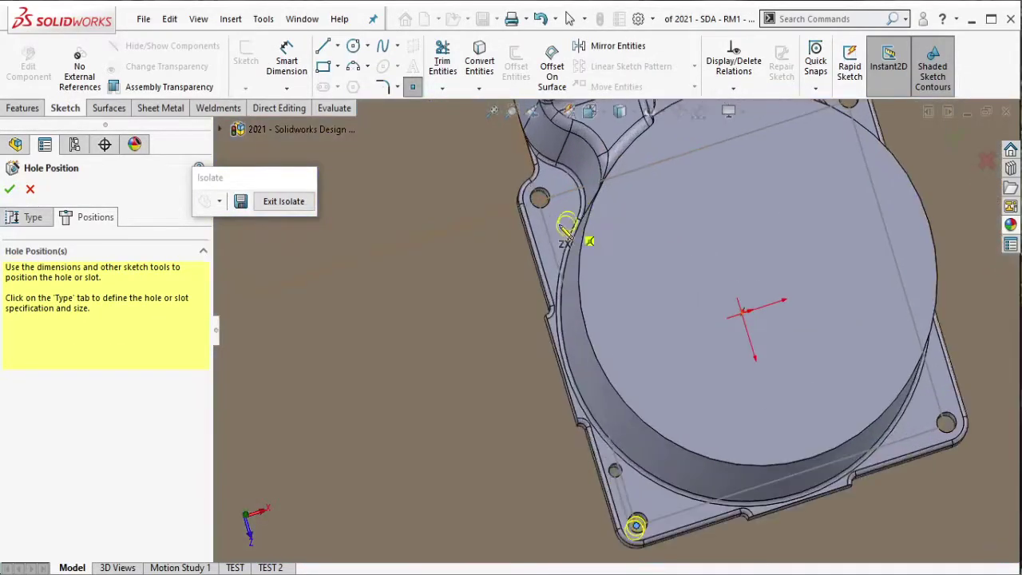
scroll(550, 209, "down", 5)
left_click(548, 210)
scroll(833, 214, "up", 3)
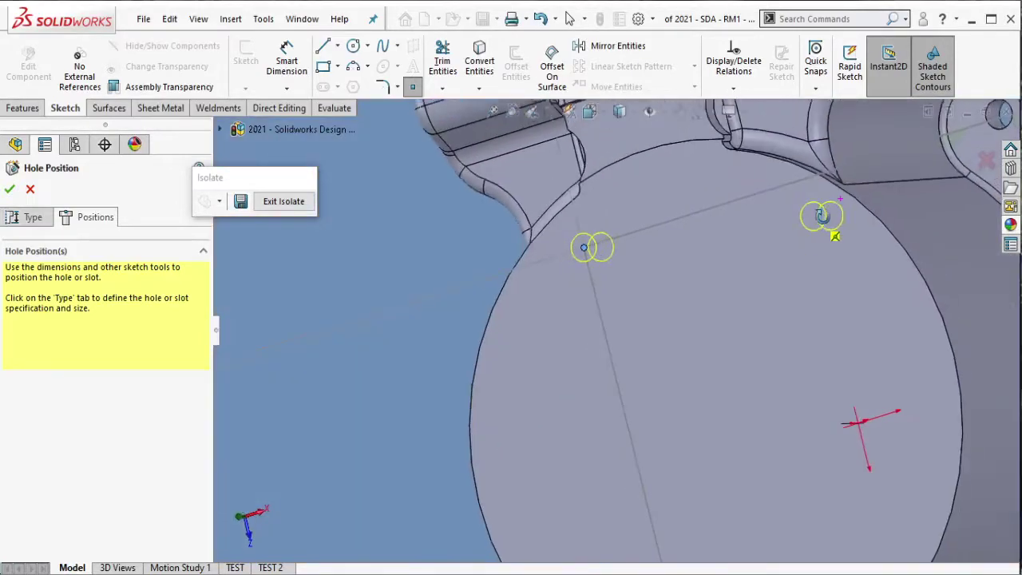
scroll(846, 216, "down", 2)
scroll(853, 218, "down", 1)
scroll(863, 206, "down", 1)
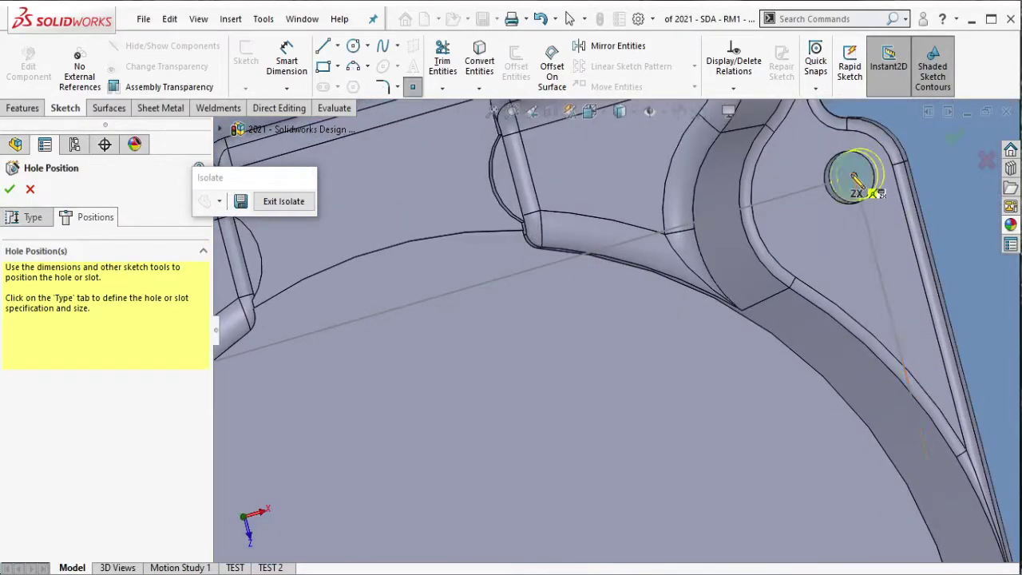
scroll(887, 320, "up", 3)
scroll(776, 514, "up", 2)
scroll(662, 487, "down", 3)
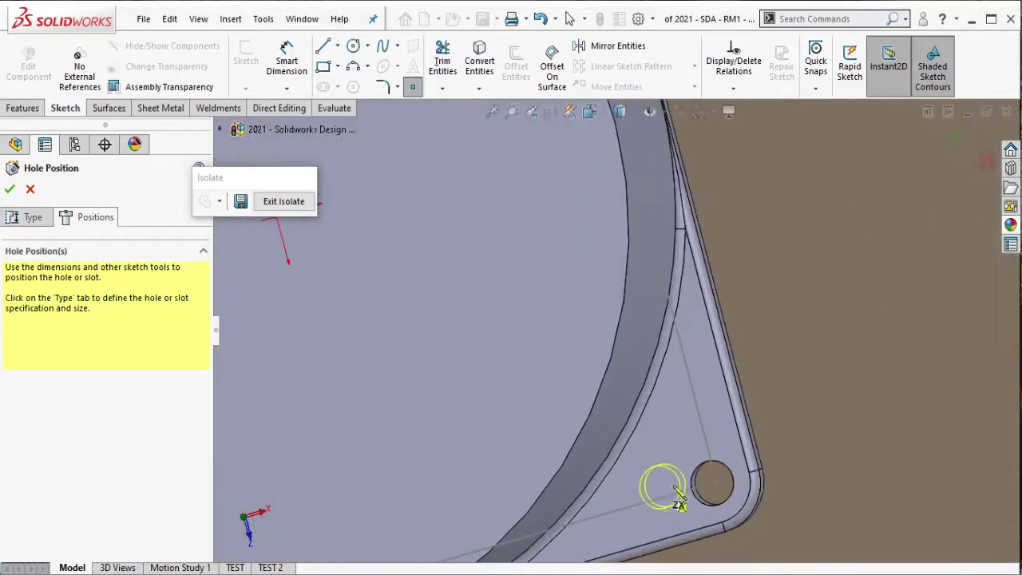
scroll(729, 479, "down", 2)
left_click(729, 479)
scroll(719, 467, "up", 3)
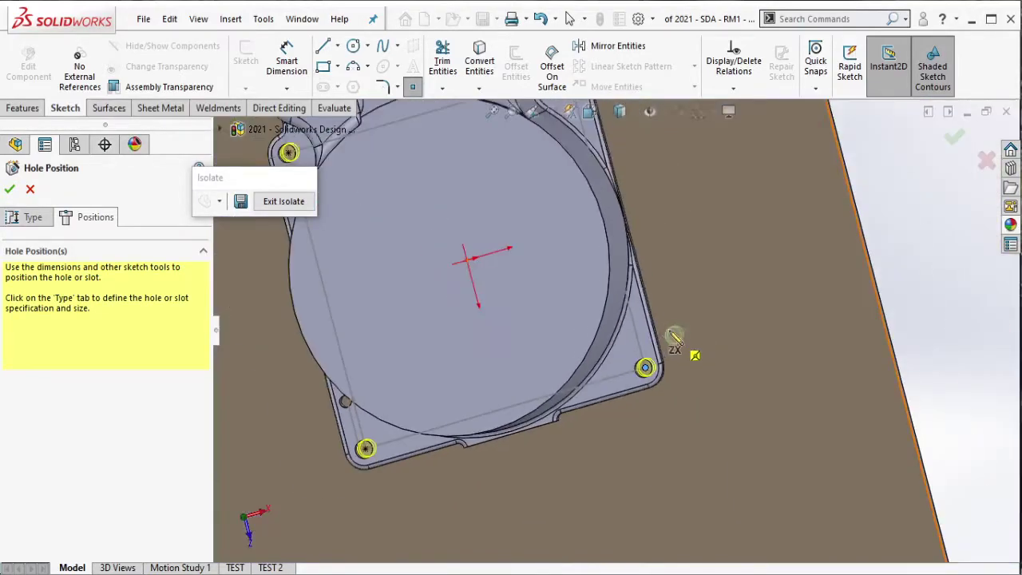
scroll(639, 343, "up", 2)
middle_click_drag(618, 279, 454, 290)
Set the holes to ANSI Metric M8x1.25 Bottoming Tapped Hole, Through All, and confirm.
left_click(31, 224)
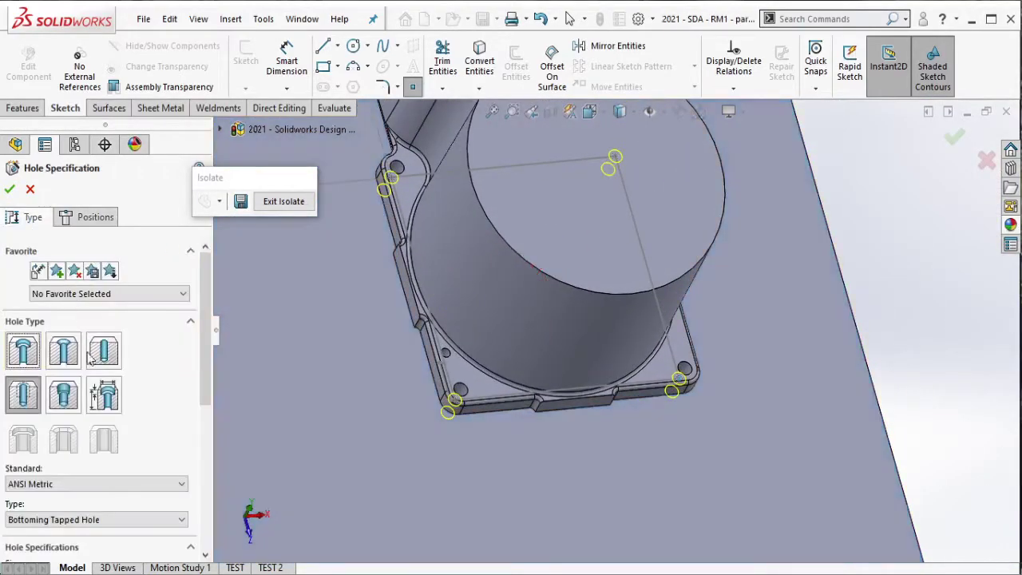
scroll(160, 416, "down", 2)
scroll(152, 447, "down", 2)
left_click(152, 450)
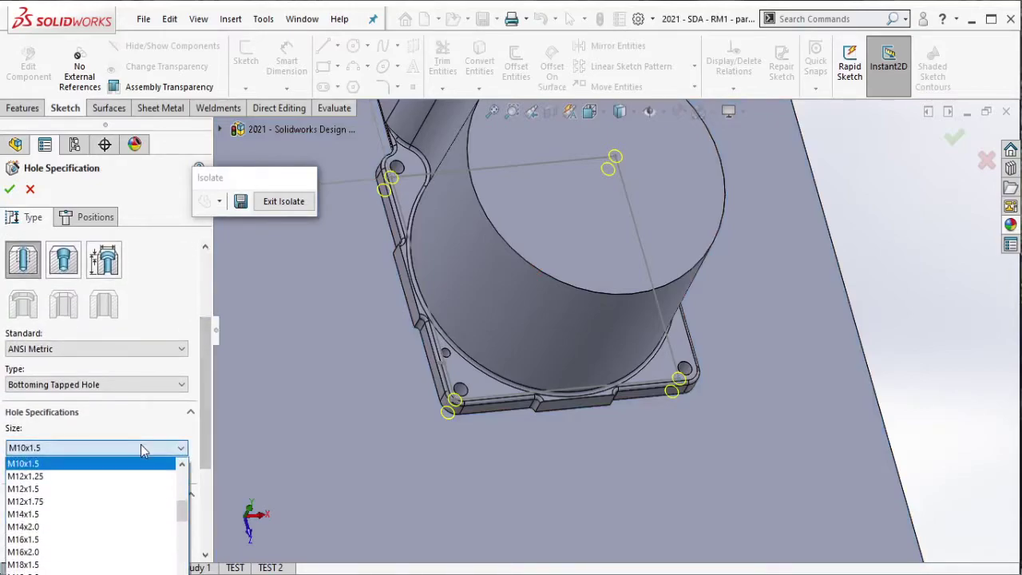
scroll(180, 503, "down", 2)
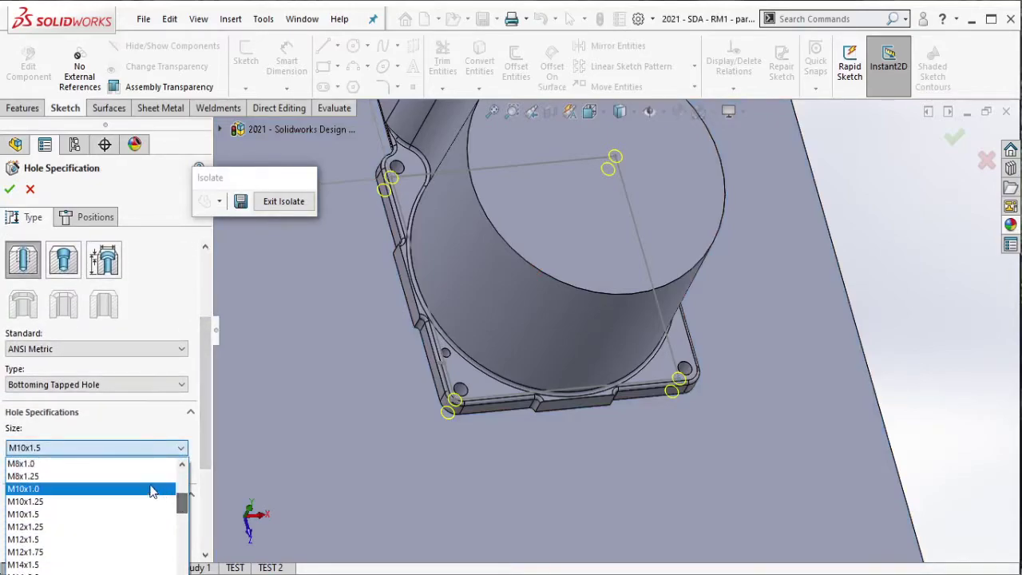
left_click(136, 481)
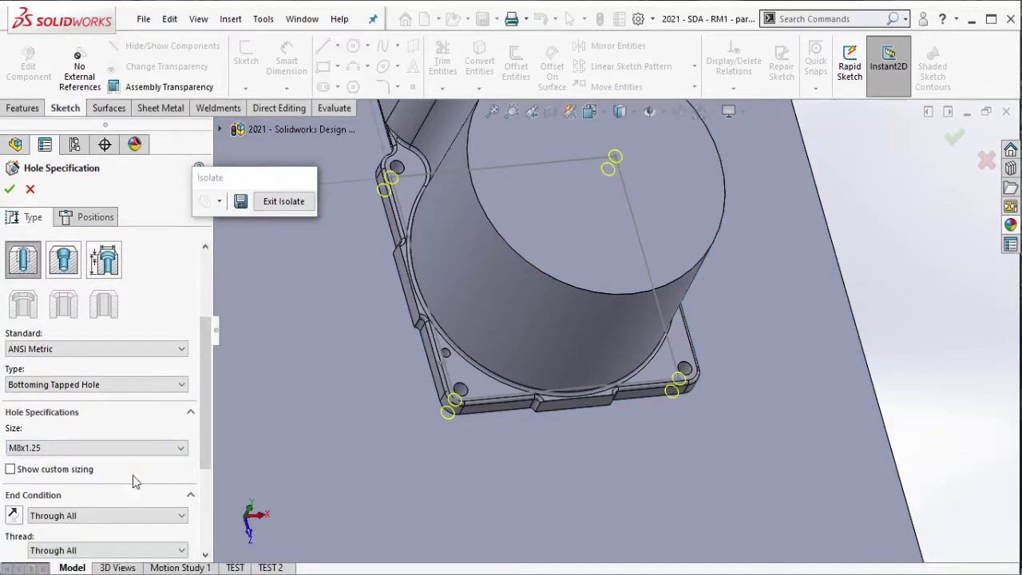
left_click(145, 354)
left_click(88, 361)
left_click(107, 387)
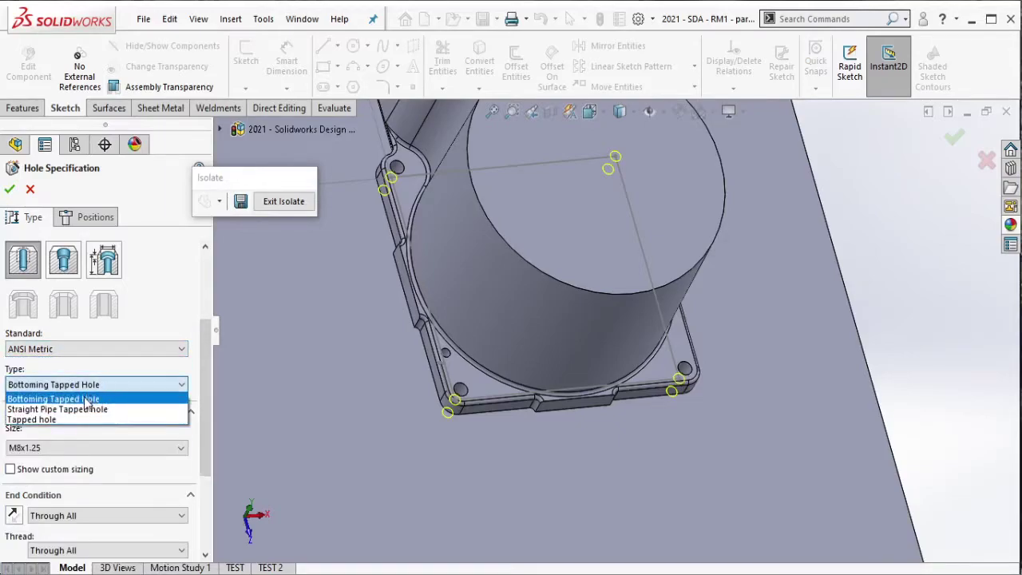
left_click(88, 402)
scroll(189, 531, "down", 1)
scroll(188, 531, "down", 3)
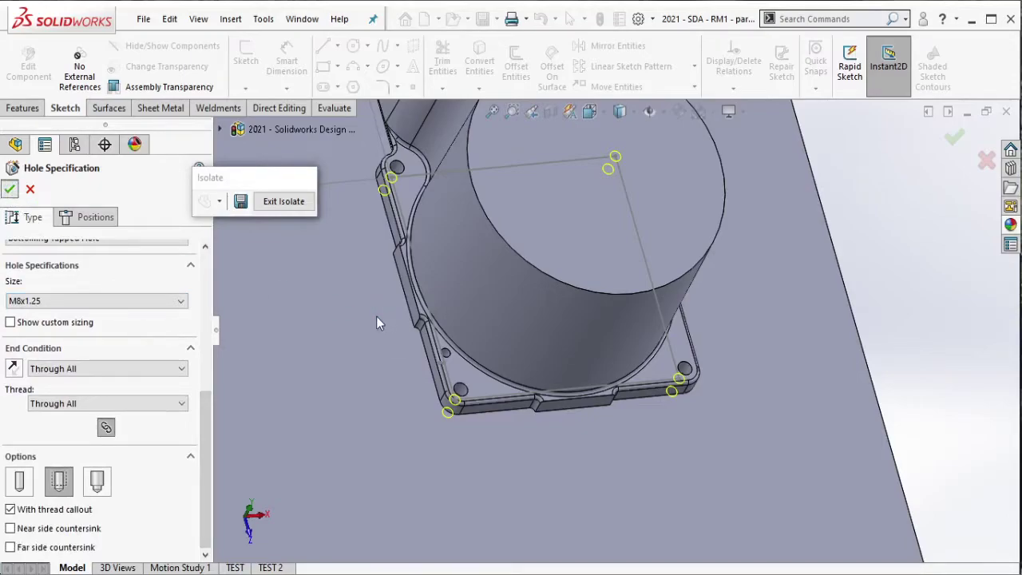
key("Return")
Start a new Hole Wizard hole and place its point at the small upper flange hole.
scroll(444, 352, "down", 5)
middle_click_drag(440, 352, 427, 421)
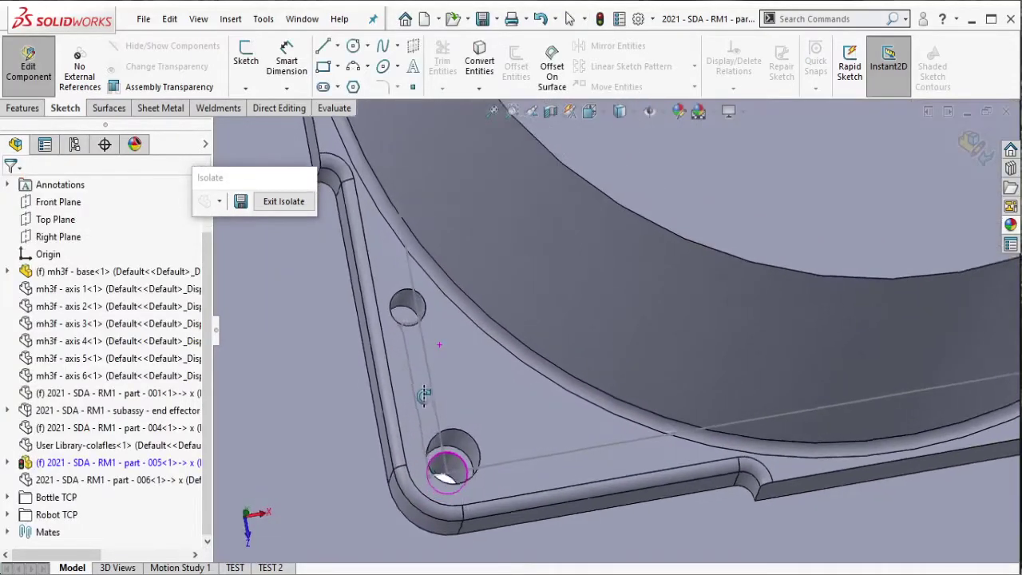
left_click(22, 108)
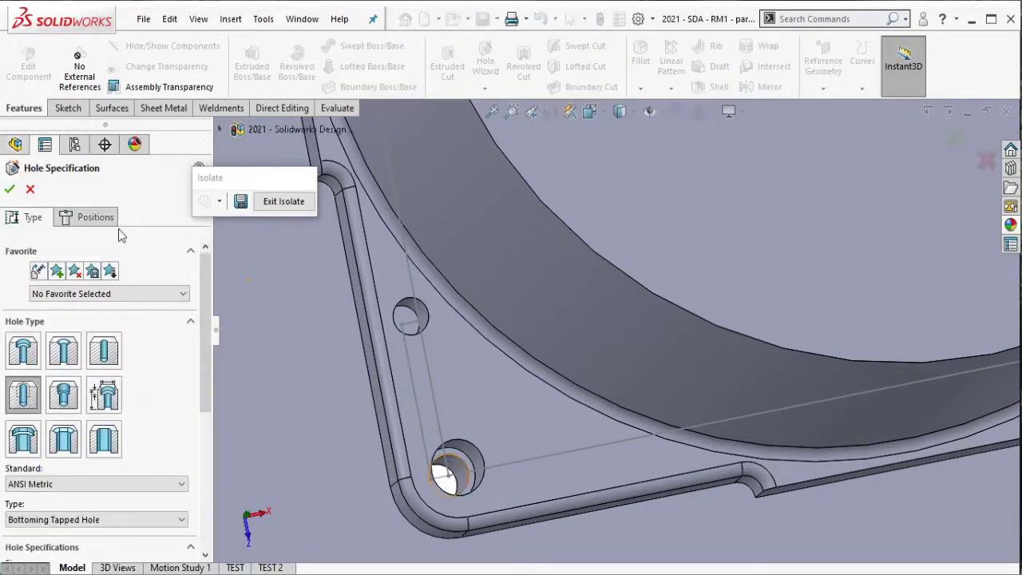
left_click(95, 217)
left_click(101, 355)
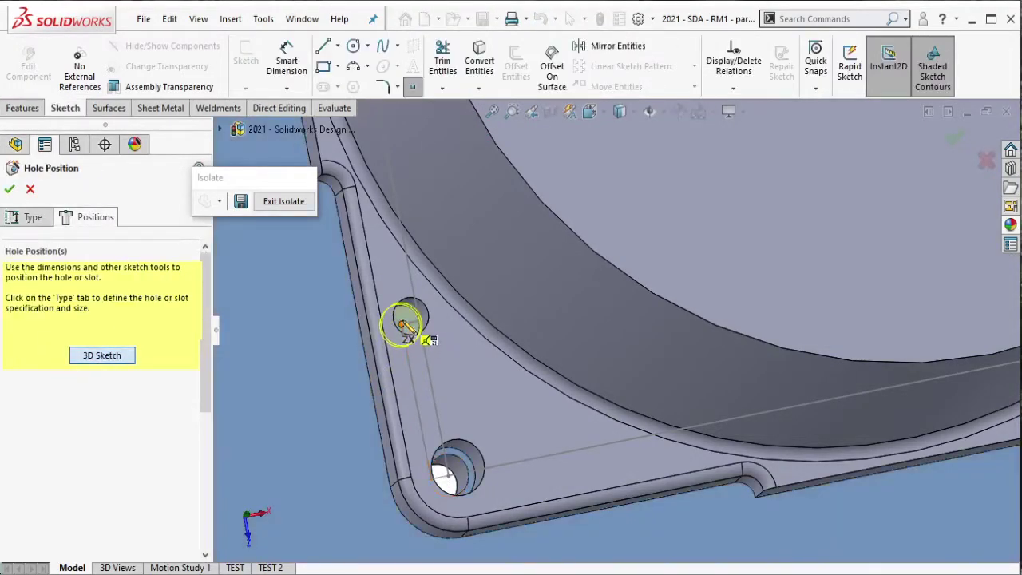
left_click(401, 323)
Make it a Ø6.0 dowel hole with a custom 5.980mm diameter and confirm.
left_click(30, 217)
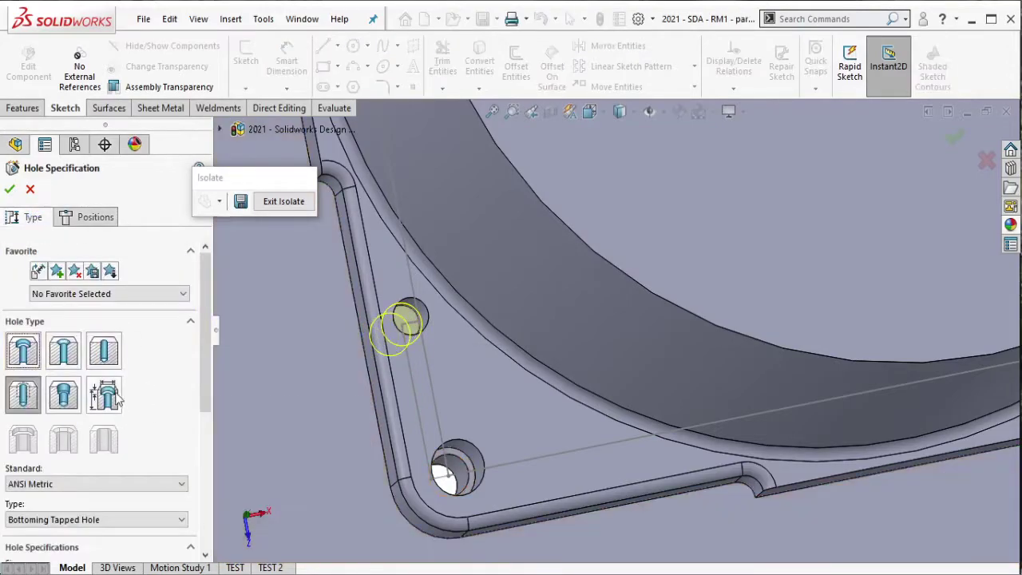
scroll(144, 368, "down", 3)
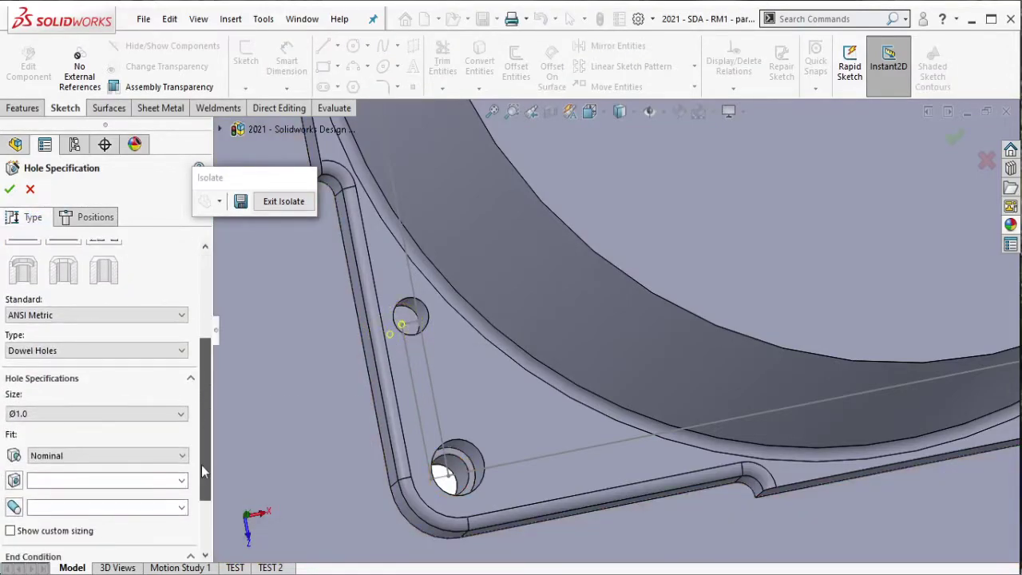
left_click(142, 413)
left_click(108, 518)
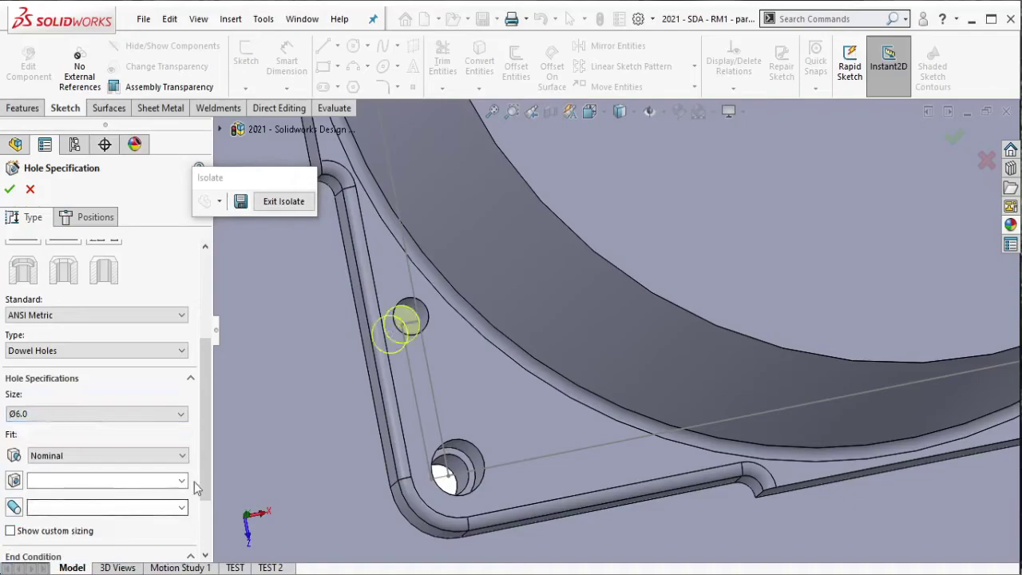
left_click_drag(205, 457, 205, 511)
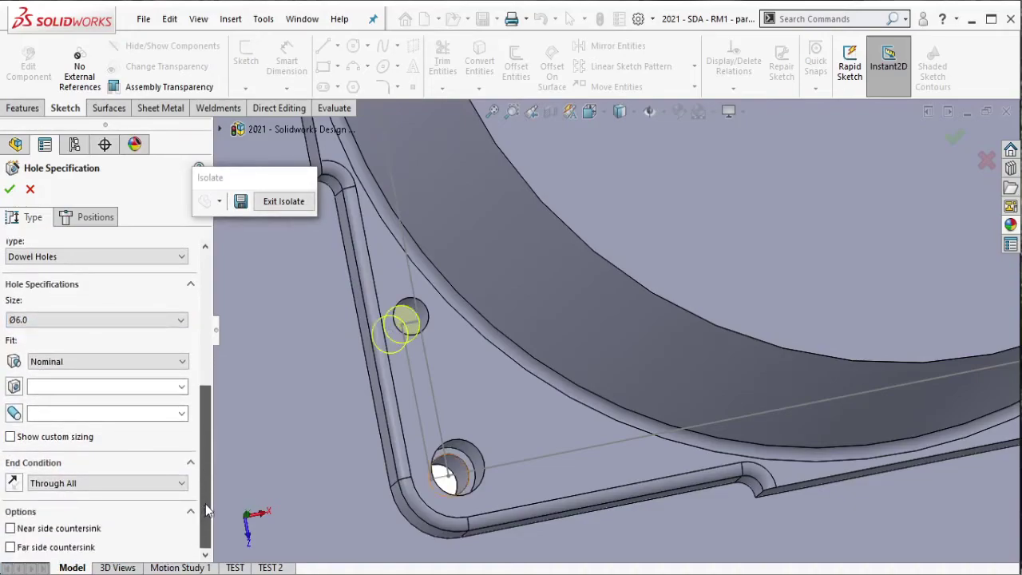
left_click(85, 438)
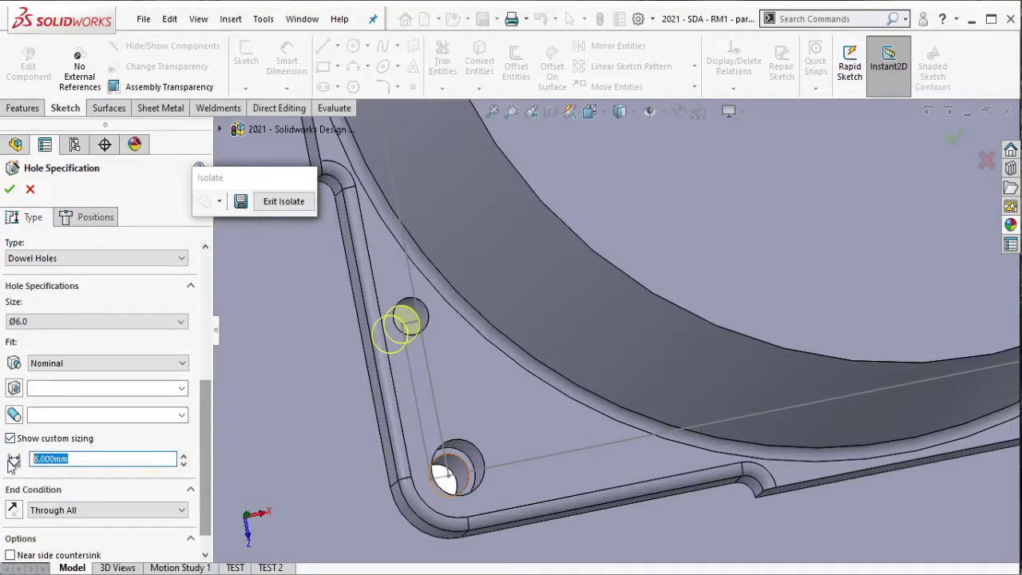
type("5.980")
key("Return")
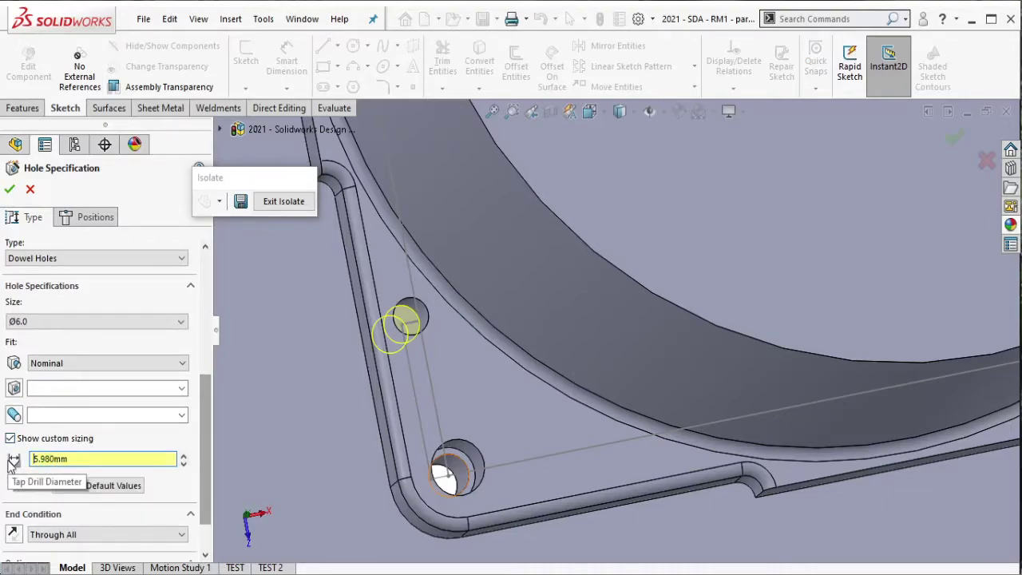
left_click_drag(205, 465, 207, 495)
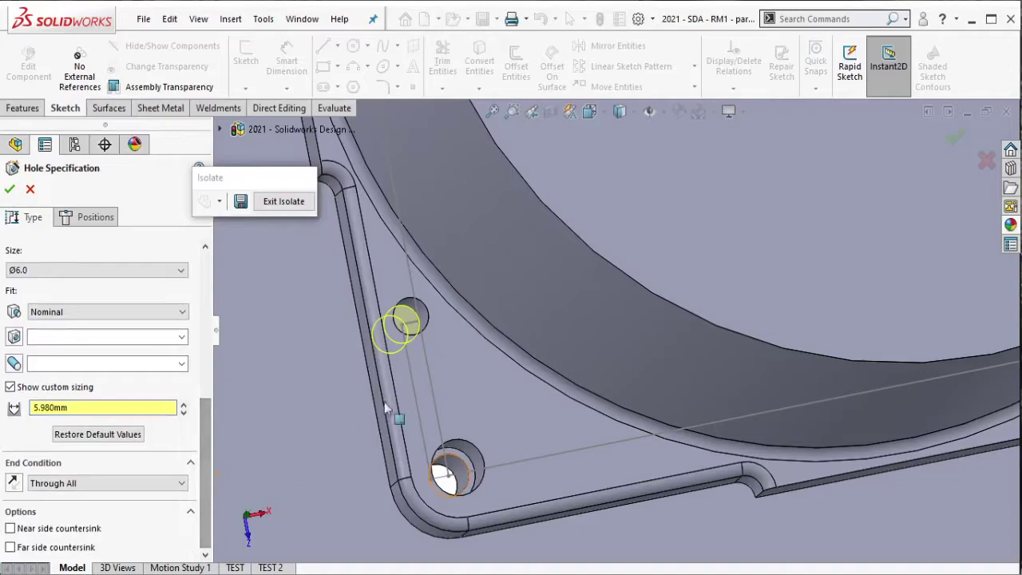
scroll(368, 351, "down", 2)
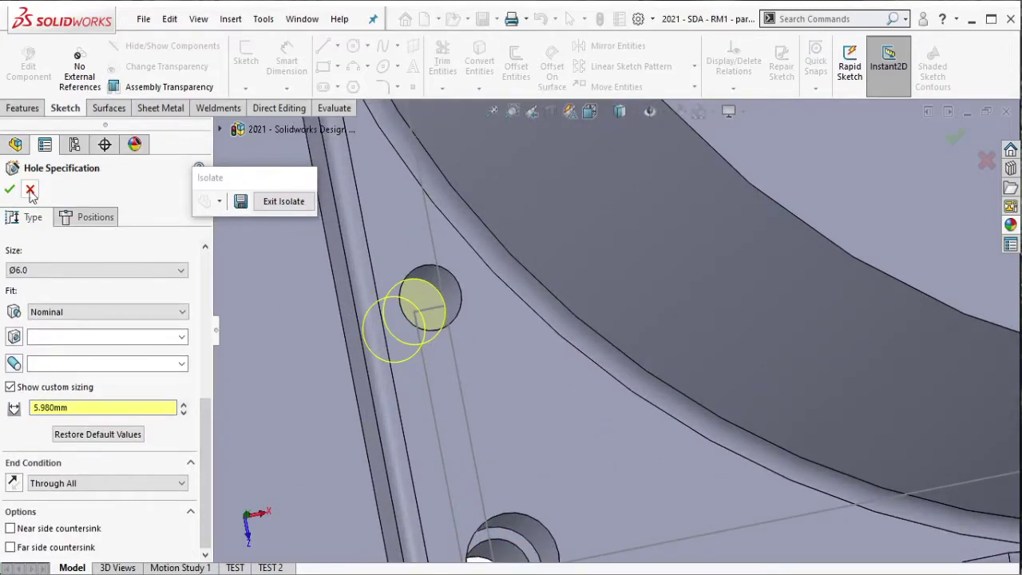
key("Return")
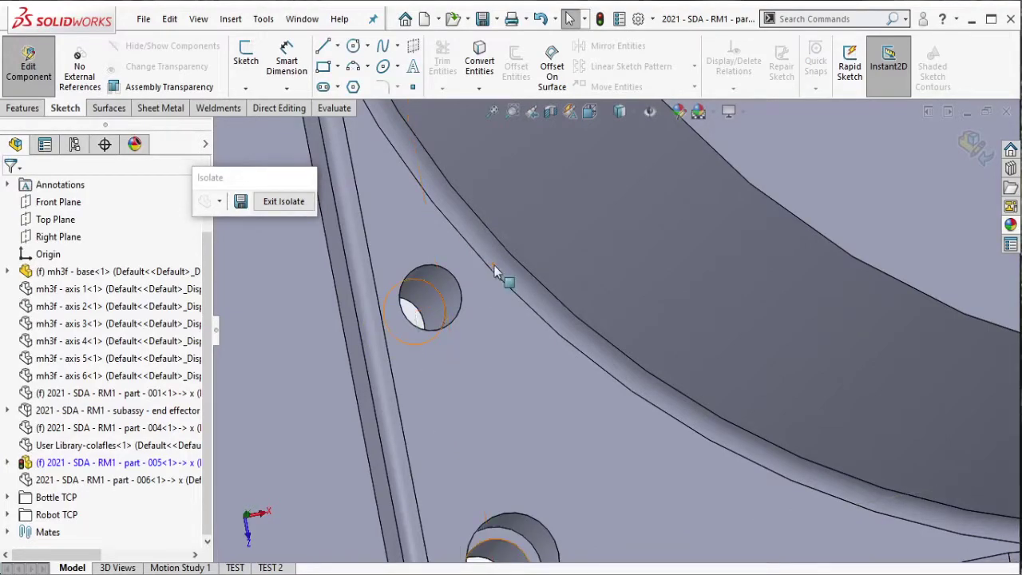
Measure the new dowel hole's face to confirm its 5.98 mm diameter, then close Measure.
middle_click_drag(494, 268, 447, 252)
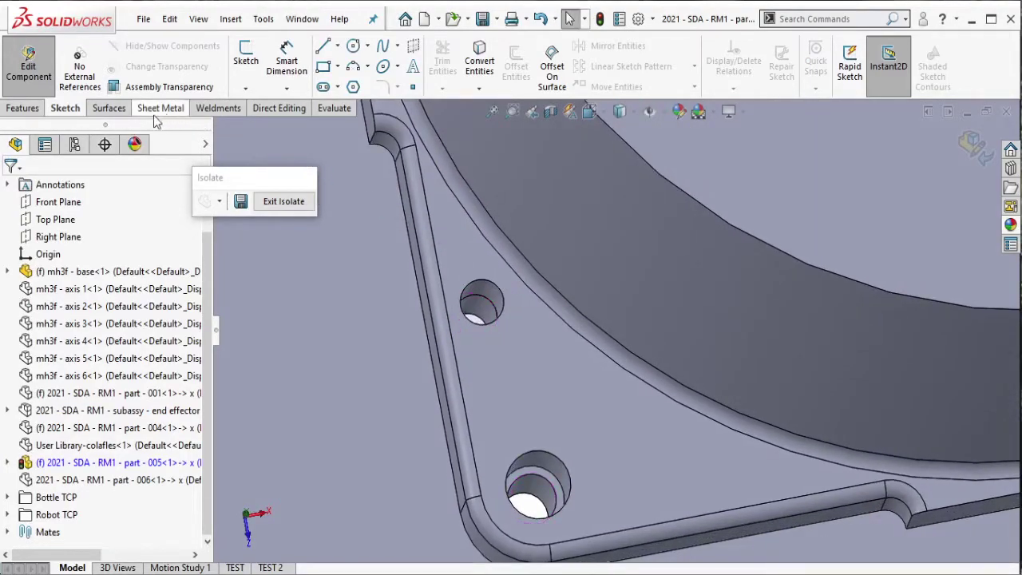
left_click(338, 110)
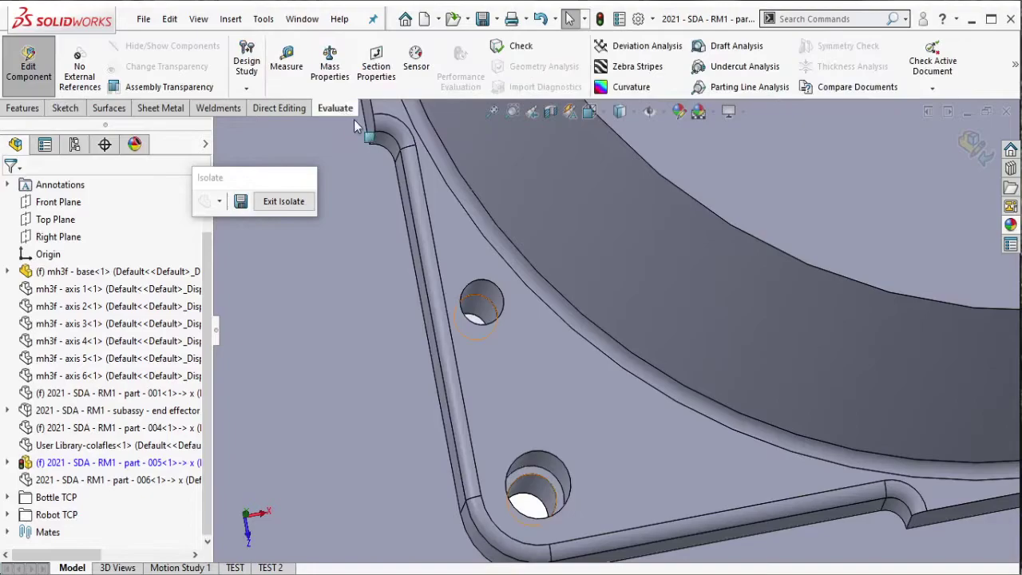
left_click(289, 64)
left_click(476, 311)
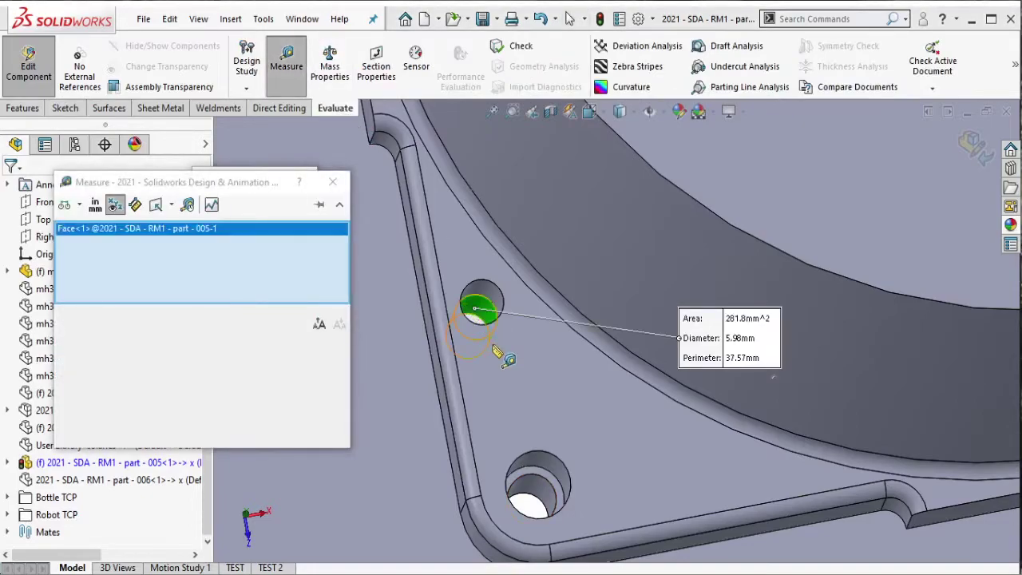
left_click(332, 182)
scroll(504, 251, "up", 2)
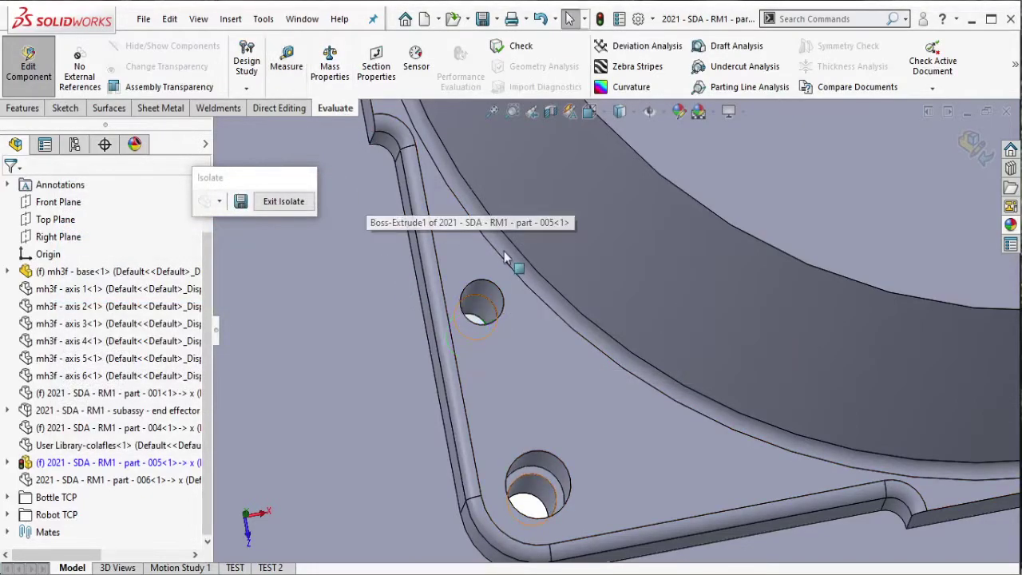
scroll(687, 291, "up", 3)
scroll(703, 256, "up", 2)
scroll(710, 192, "up", 2)
scroll(699, 179, "up", 3)
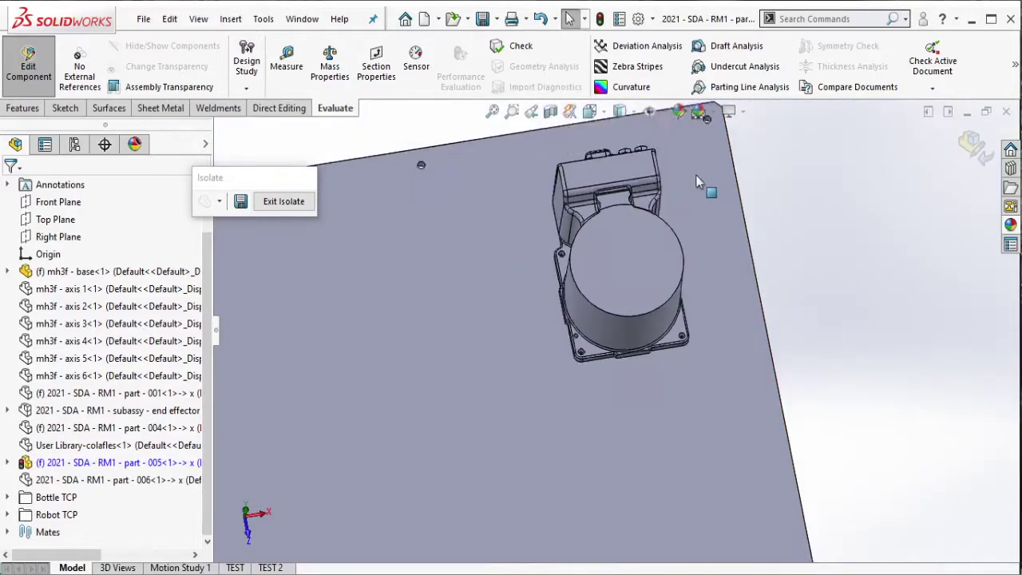
List part 005's external references, close the list, and exit isolation to show the full robot.
right_click(148, 463)
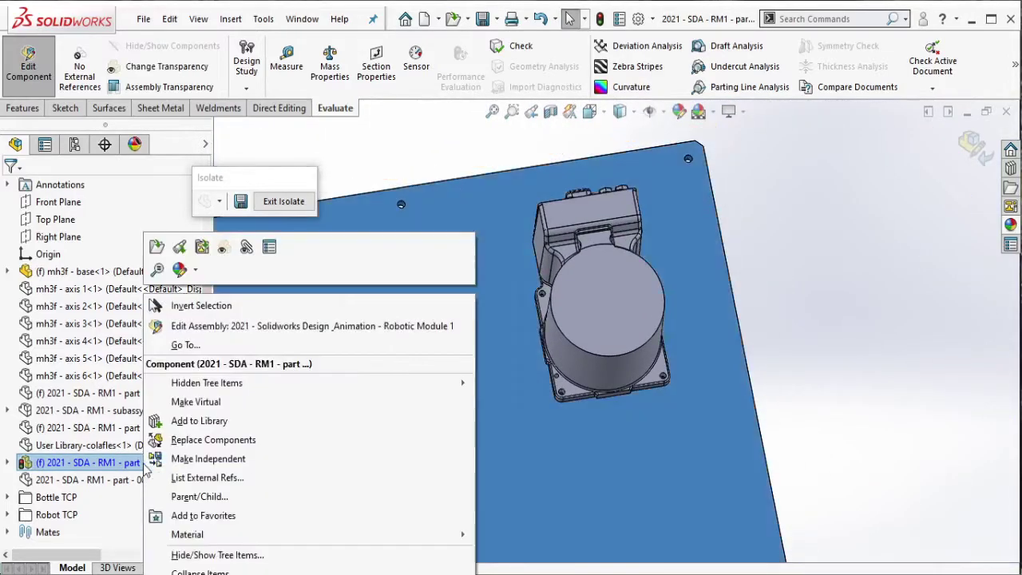
left_click(207, 479)
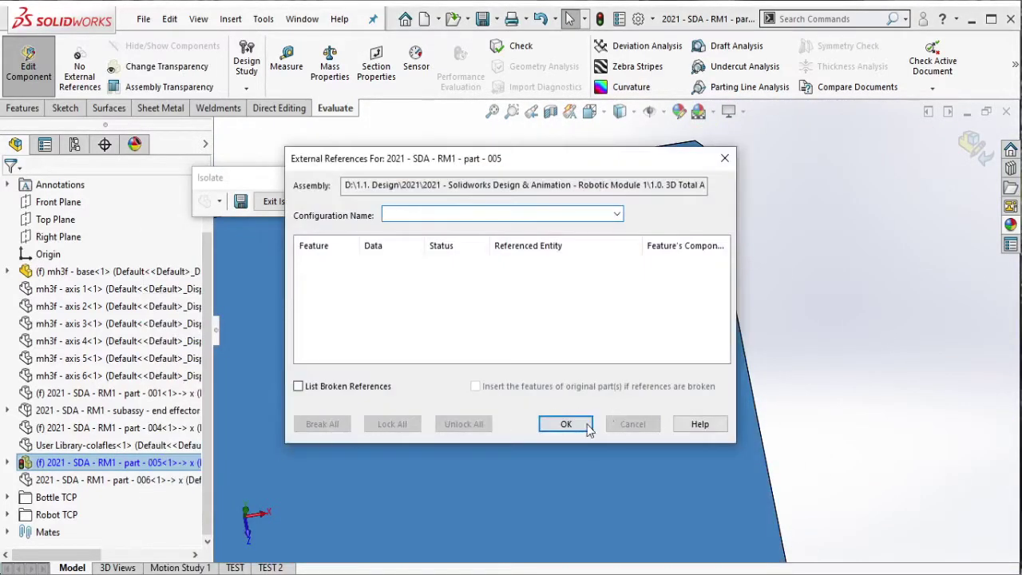
left_click(588, 430)
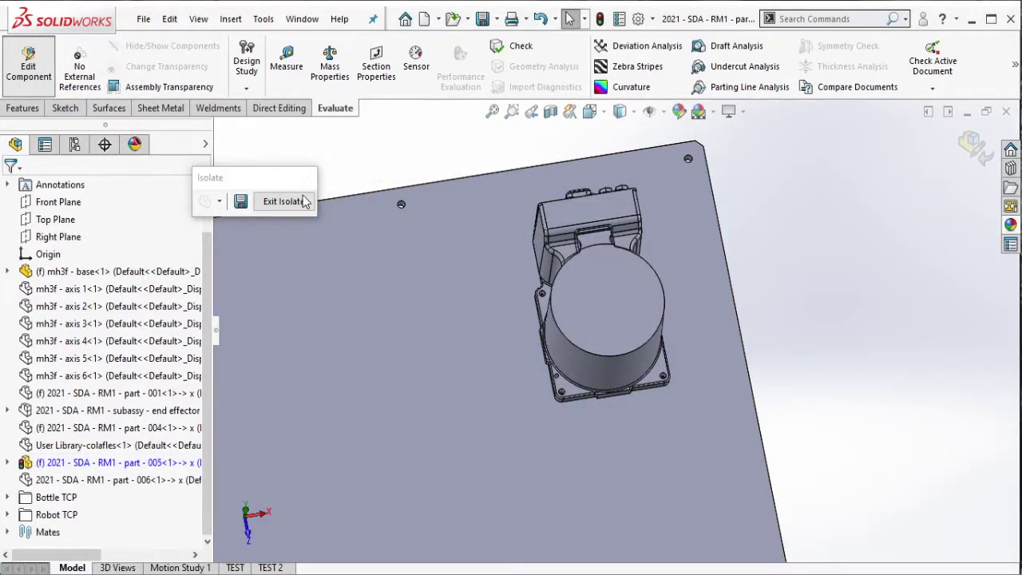
left_click(304, 202)
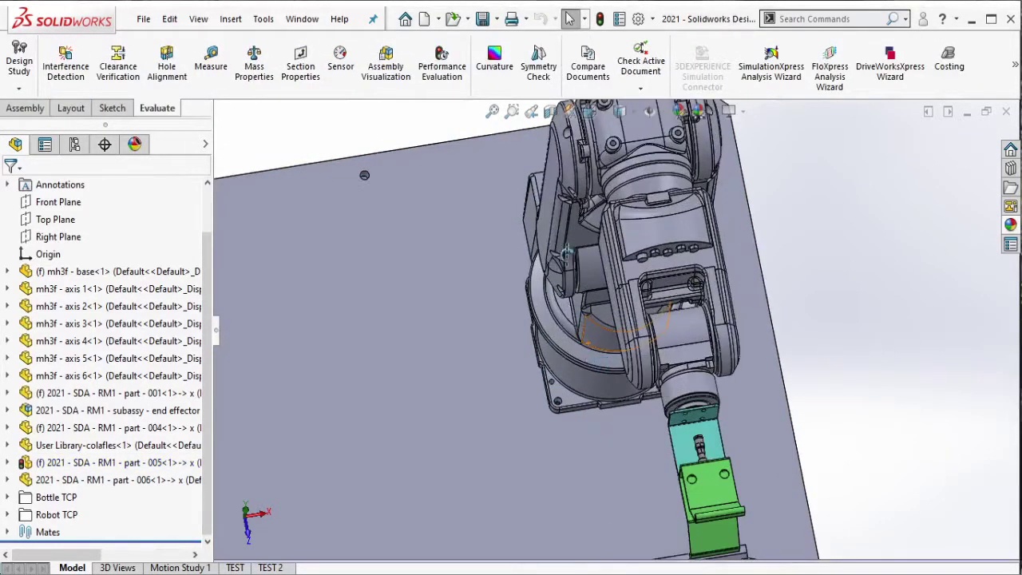
Mate a base flange mounting hole concentric with its matching plate hole.
left_click(556, 397)
right_click(557, 397)
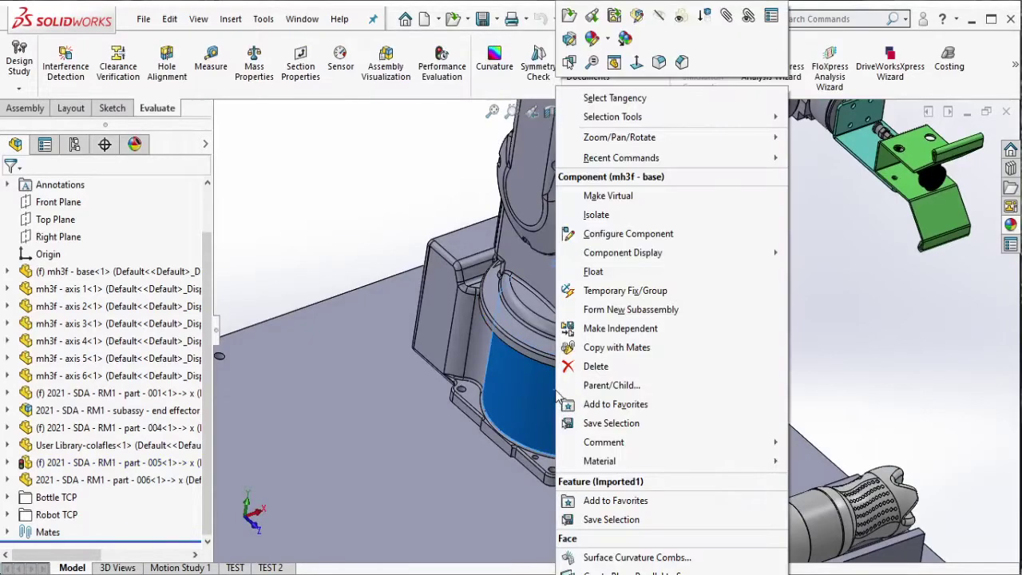
key("Escape")
left_click(411, 410)
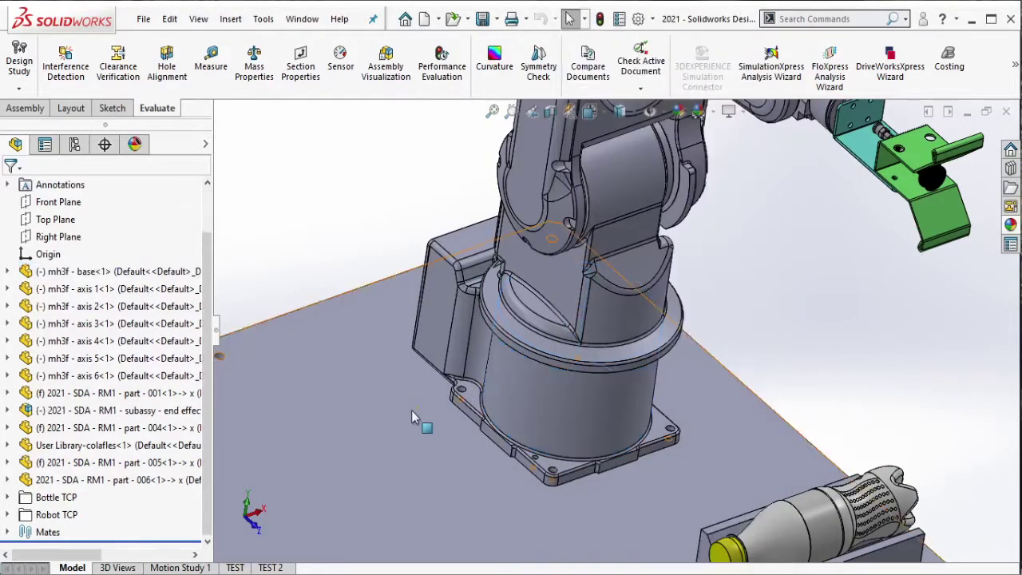
left_click(572, 424)
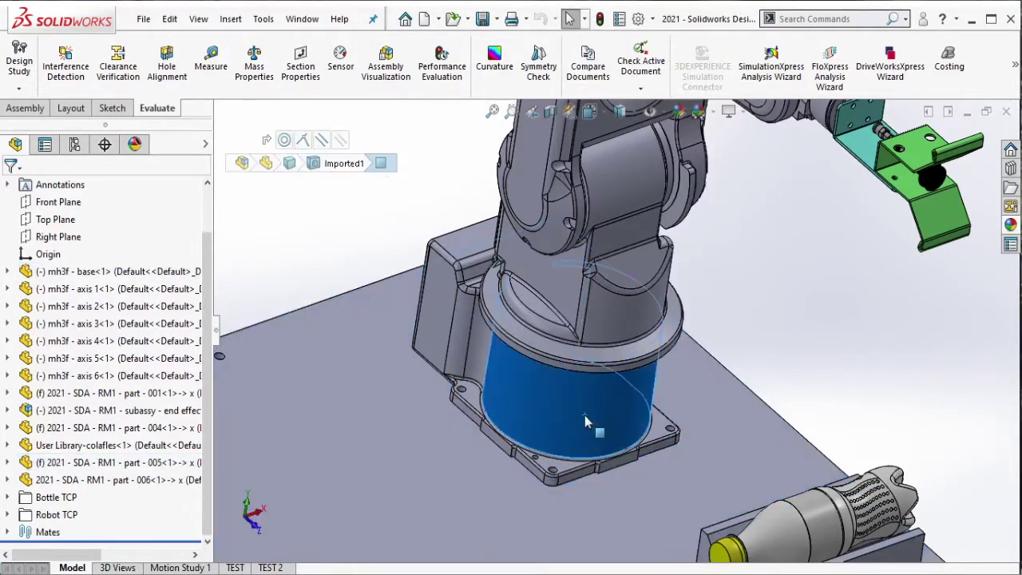
middle_click_drag(590, 398, 569, 452)
scroll(569, 453, "down", 5)
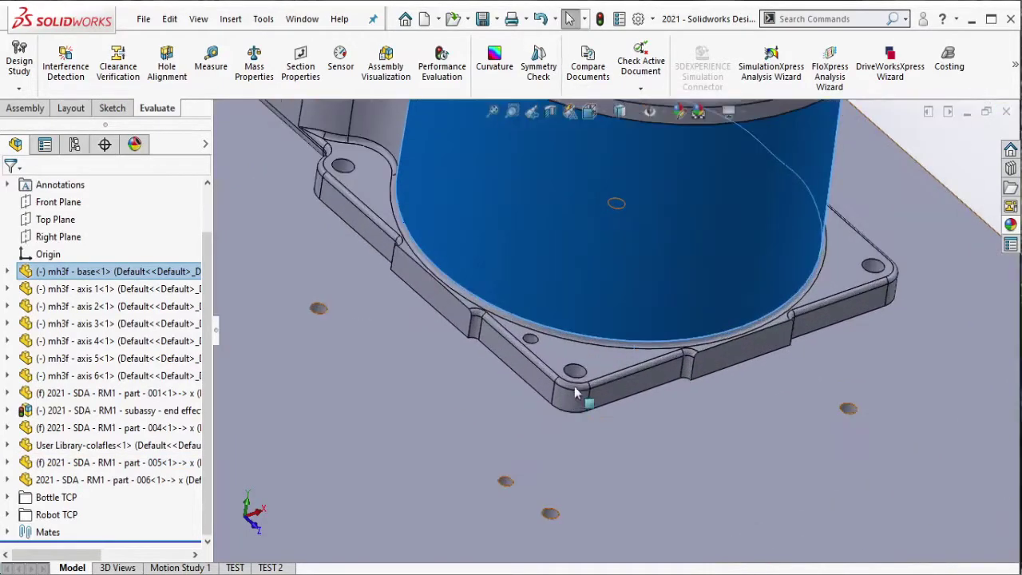
left_click(587, 385)
left_click(777, 280)
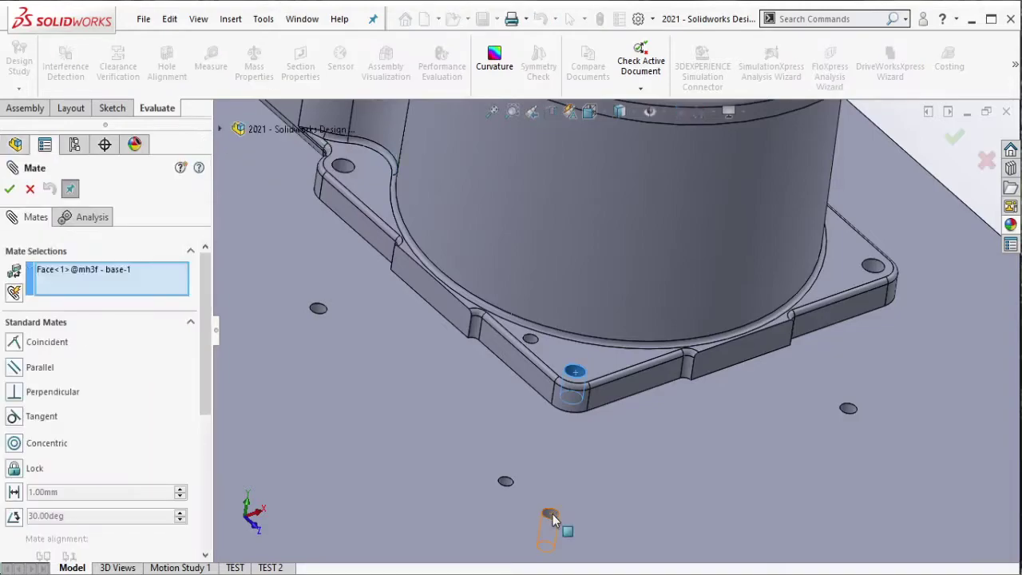
left_click(551, 514)
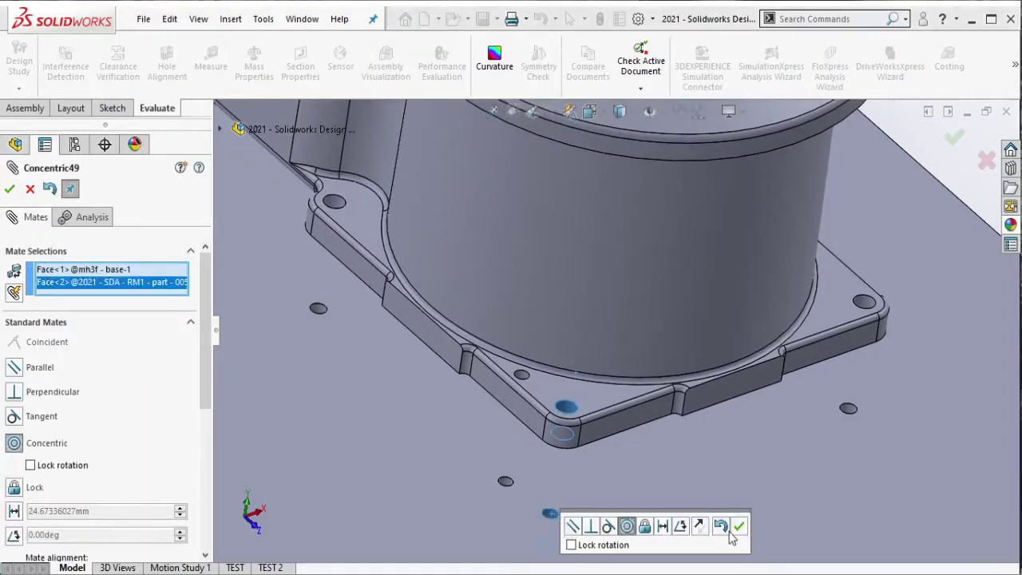
left_click(740, 527)
Add a second concentric mate between another flange hole and the plate hole below it.
middle_click_drag(754, 452, 958, 273)
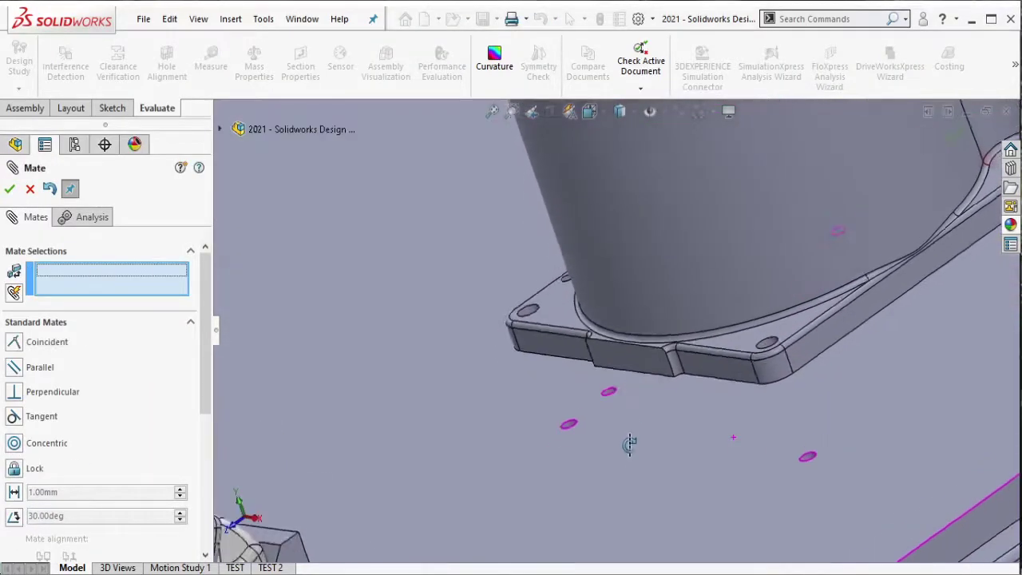
scroll(799, 264, "down", 3)
scroll(687, 263, "down", 3)
left_click(683, 264)
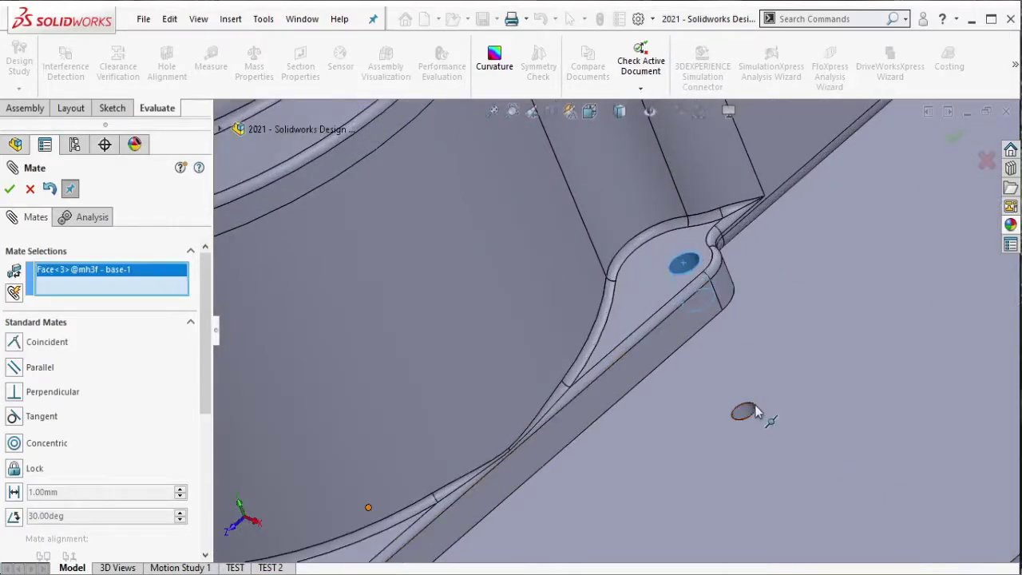
left_click(747, 413)
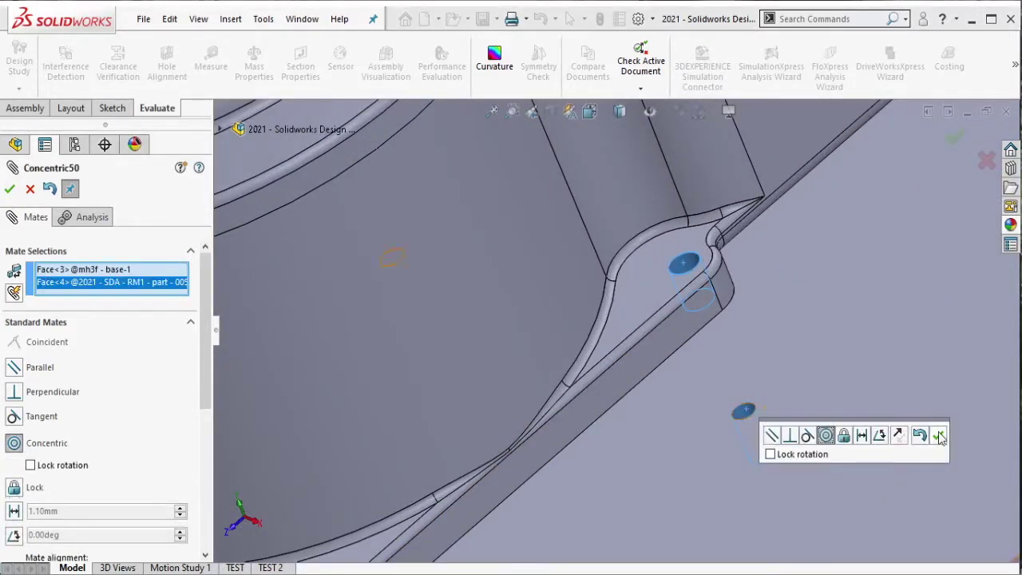
left_click(940, 436)
Mate the base's hidden bottom face coincident with the plate's top face and close Mate.
left_click(754, 368)
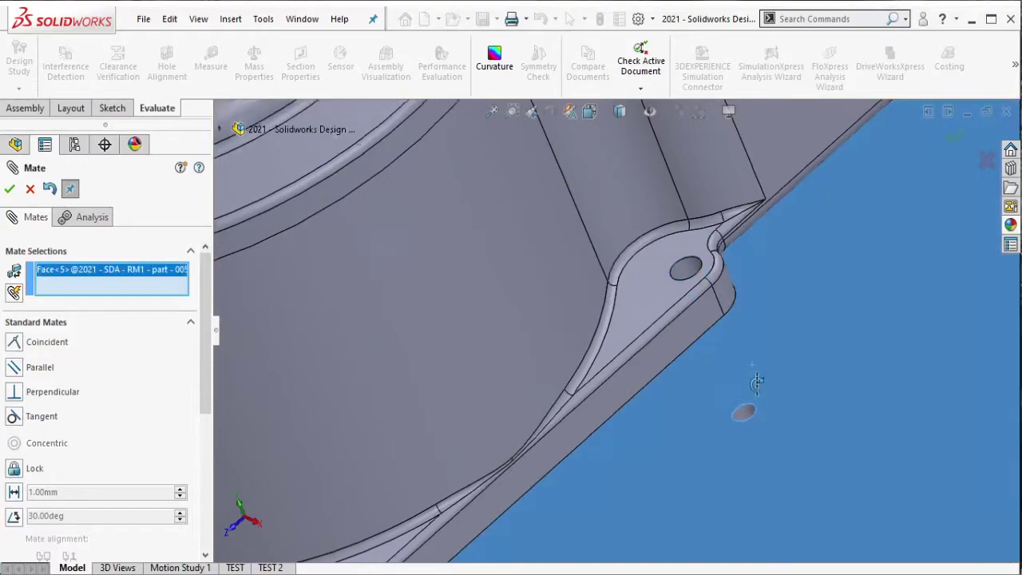
middle_click_drag(756, 382, 763, 415)
right_click(653, 330)
left_click(692, 397)
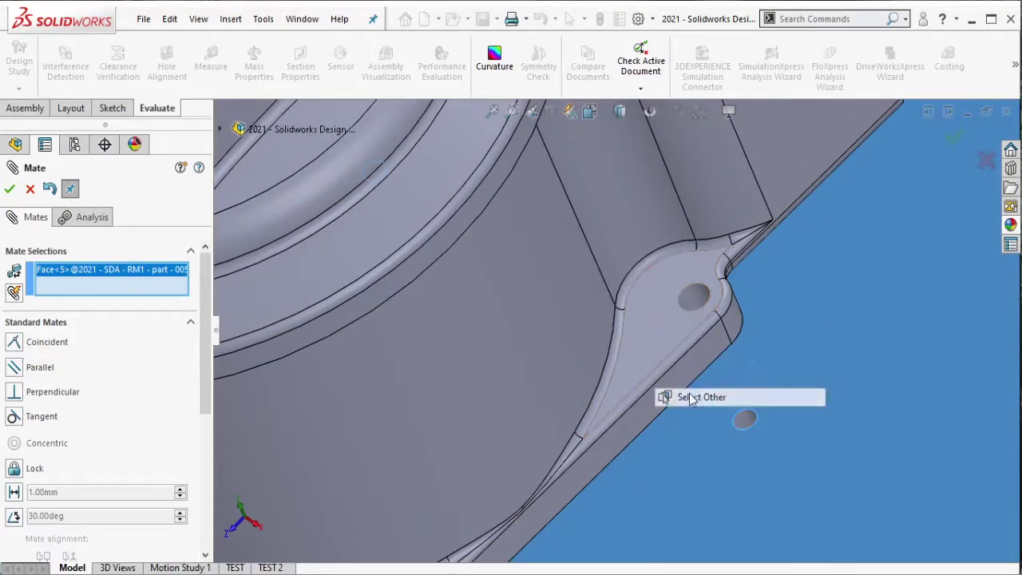
left_click(655, 343)
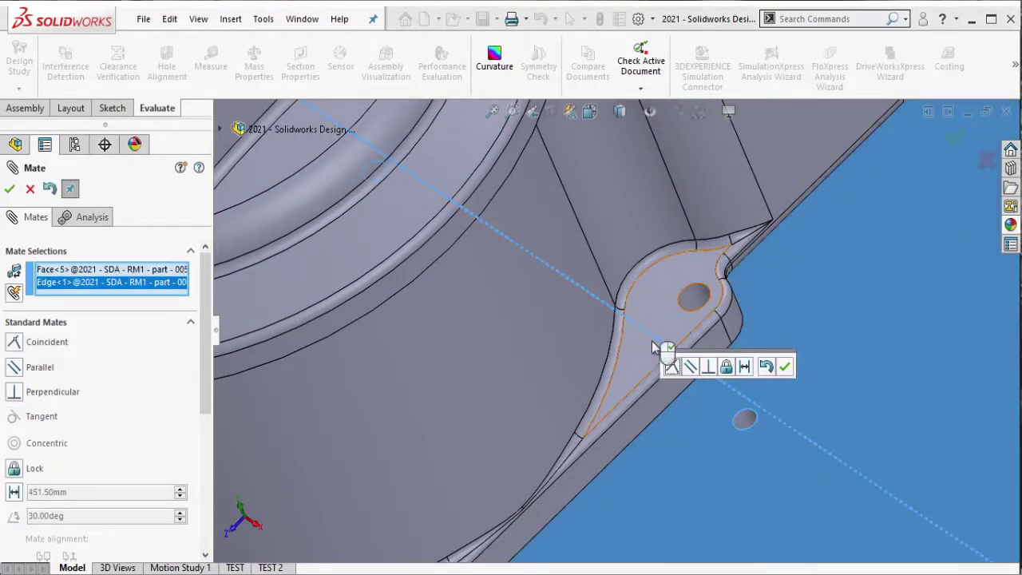
right_click(167, 298)
left_click(188, 312)
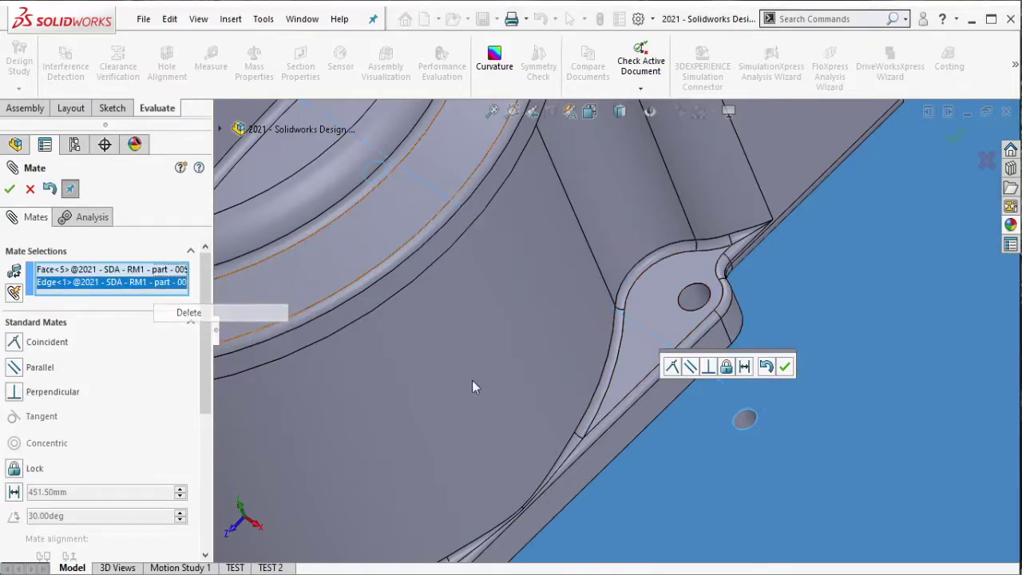
right_click(627, 351)
left_click(681, 190)
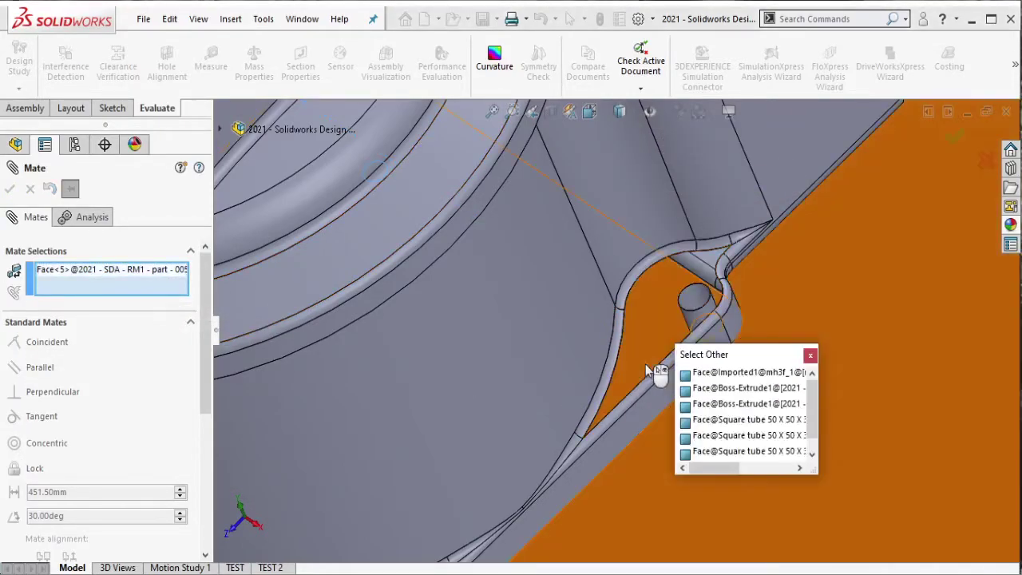
left_click(646, 364)
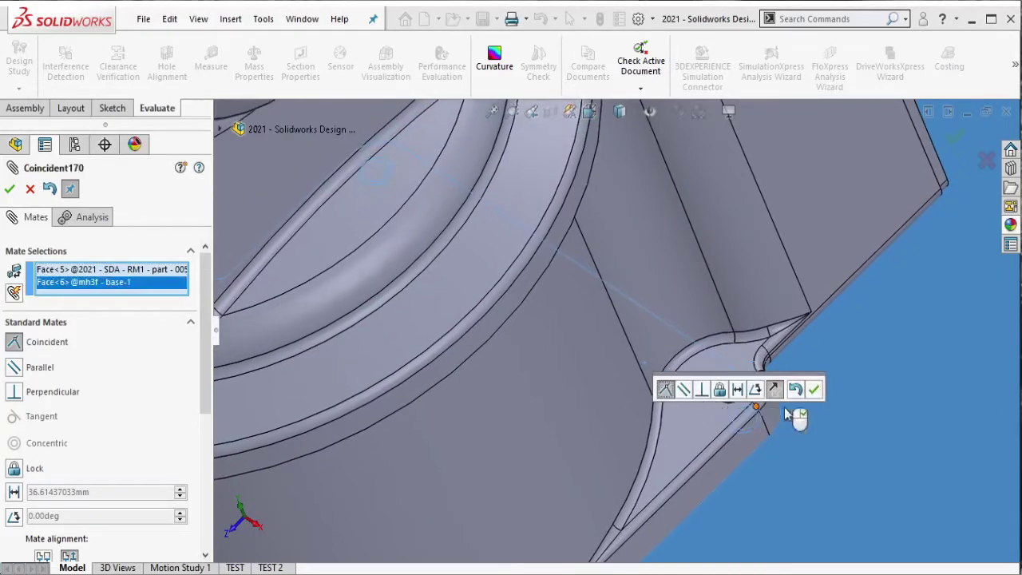
left_click(813, 390)
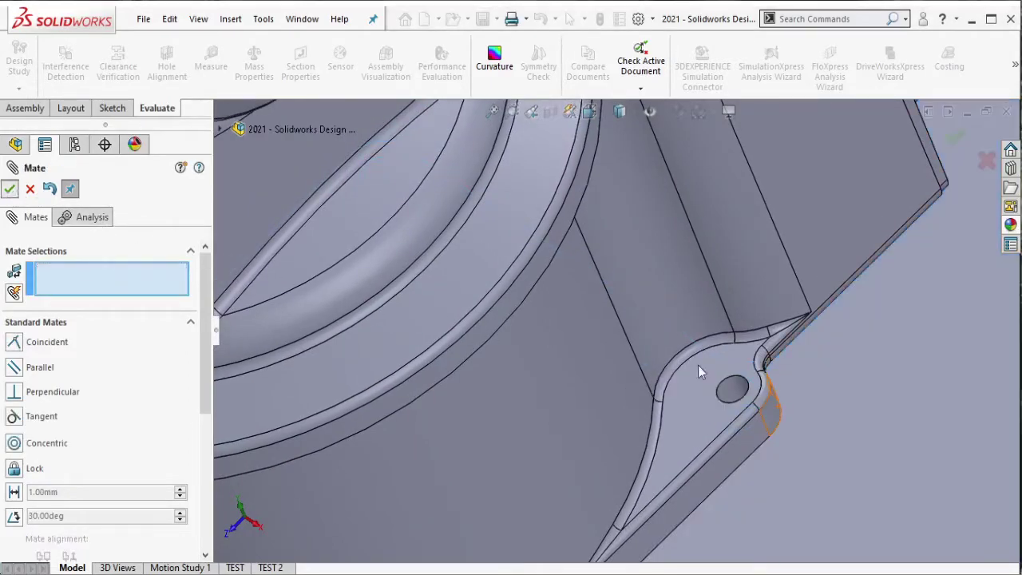
key("Escape")
Group the new Concentric49, Concentric50 and Coincident170 mates into a new Folder1.
key("f")
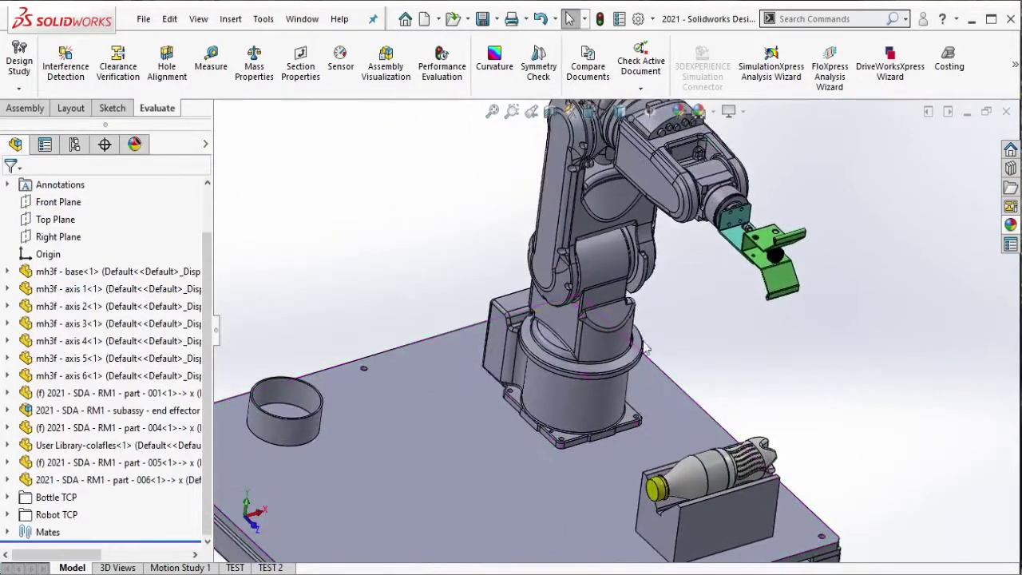
scroll(647, 349, "up", 5)
scroll(631, 355, "down", 3)
scroll(623, 360, "down", 2)
scroll(611, 365, "up", 5)
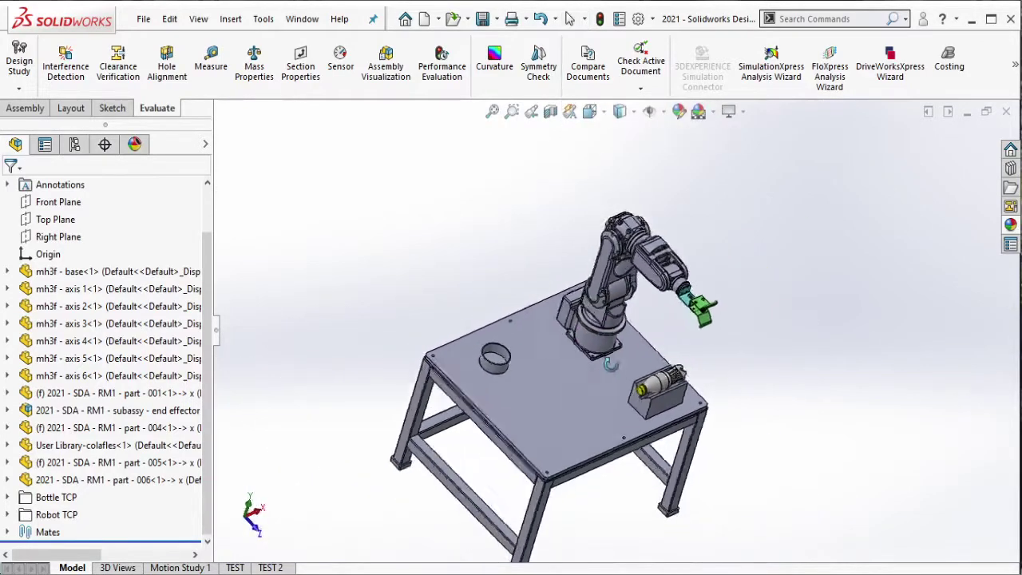
middle_click_drag(610, 365, 575, 375)
left_click(8, 532)
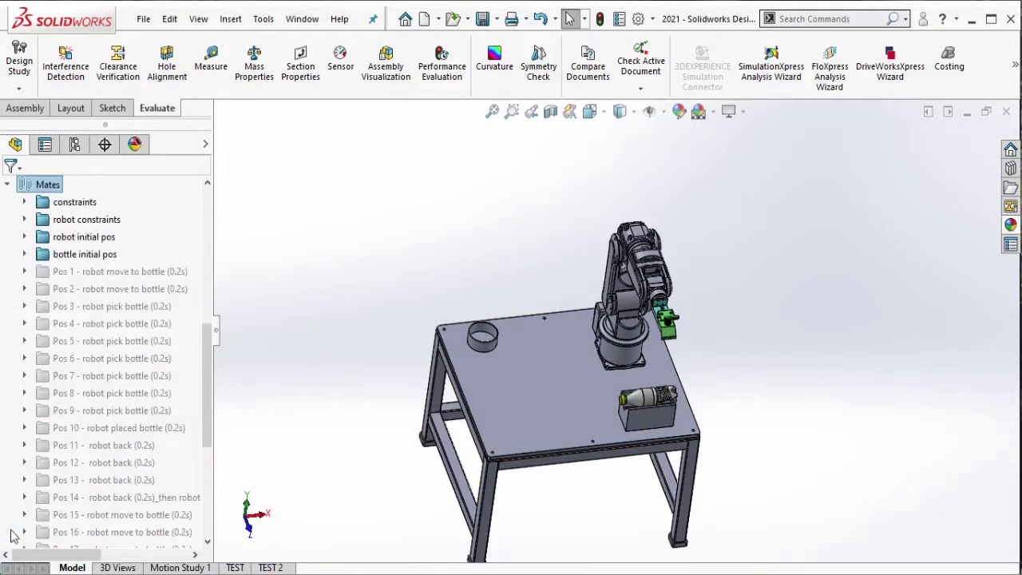
scroll(15, 519, "down", 1)
scroll(14, 517, "down", 4)
left_click(74, 498)
left_click(79, 532, "shift")
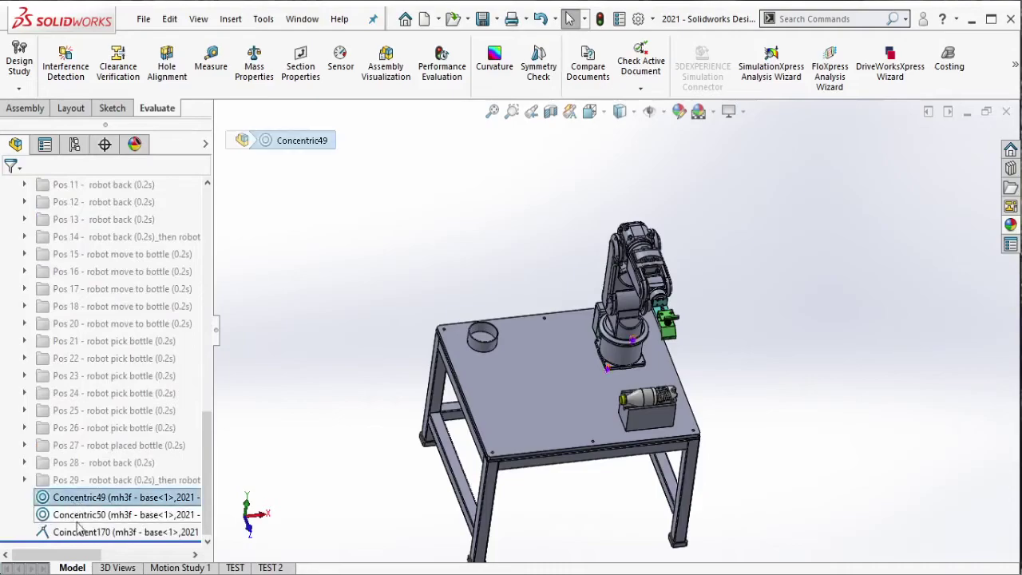
right_click(79, 533)
left_click(133, 422)
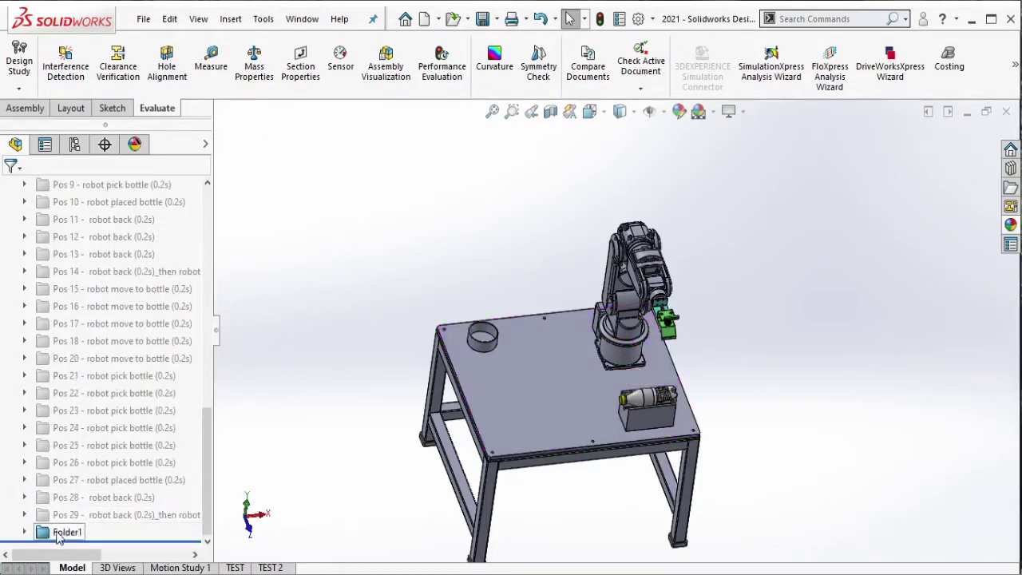
Move Folder1 into the constraints folder and dissolve it, keeping the three mates there.
left_click_drag(58, 540, 140, 368)
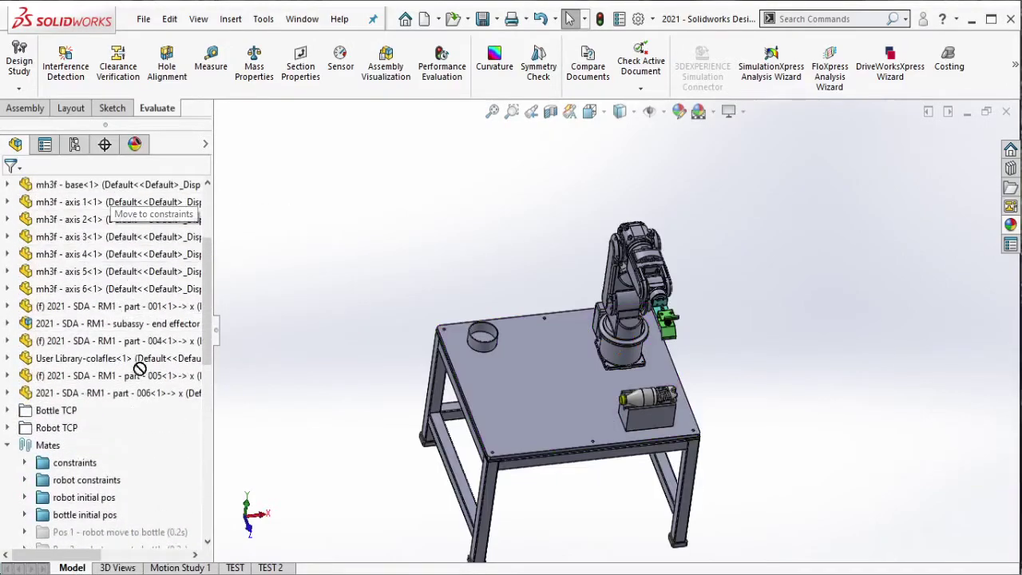
left_click_drag(56, 457, 56, 461)
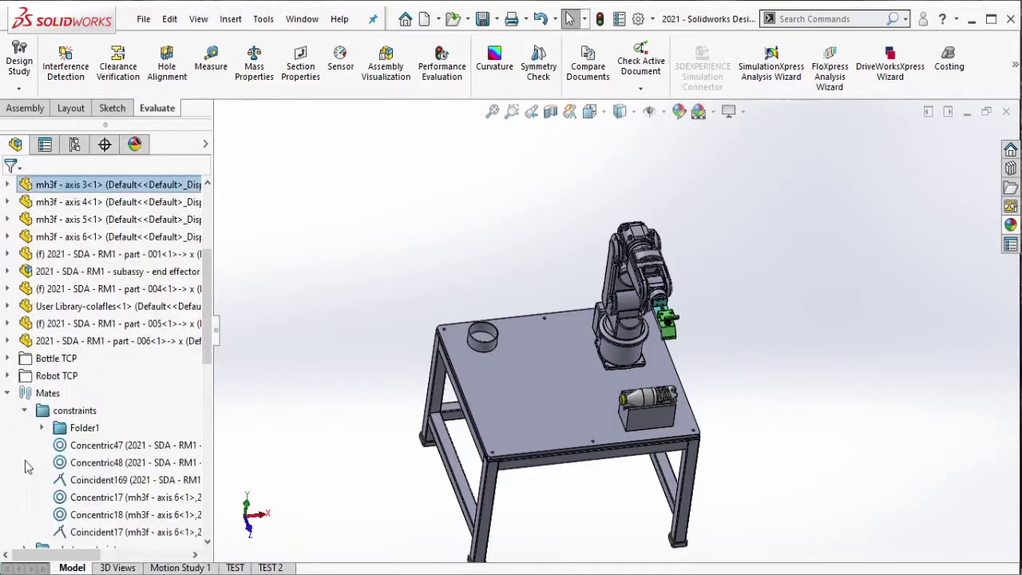
right_click(73, 433)
left_click(102, 383)
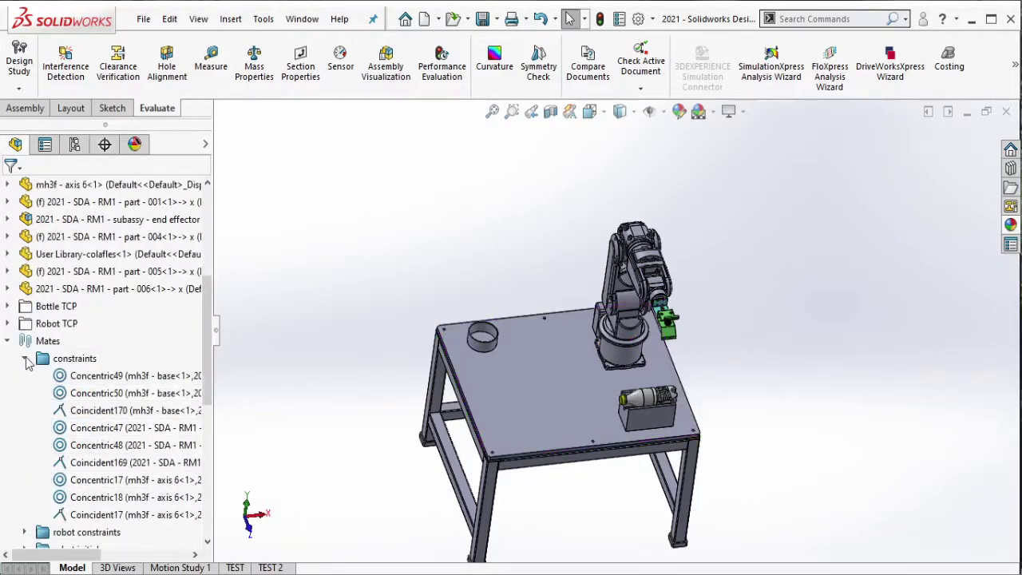
left_click(24, 359)
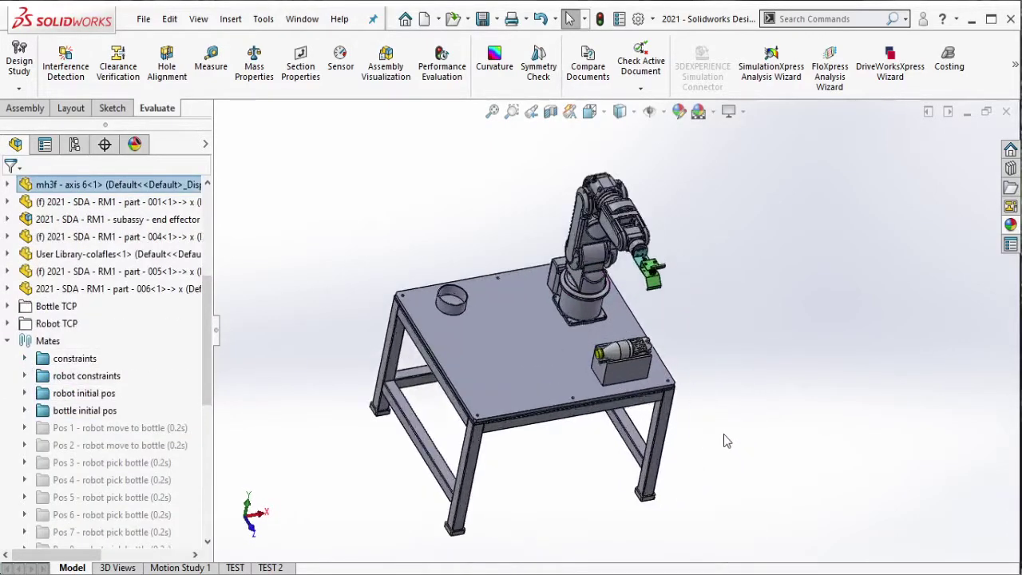